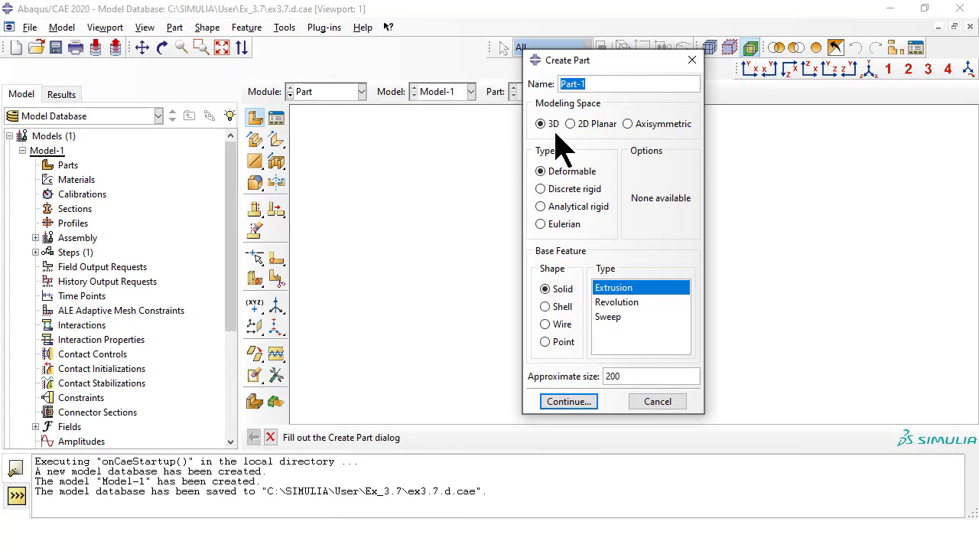
Sketch a rectangle from entered corner coordinates and extrude it 19.05 deep as solid Part-1.
{"action": "left_click", "coordinate": [569, 403]}
{"action": "left_click", "coordinate": [202, 27]}
{"action": "mouse_move", "coordinate": [230, 64]}
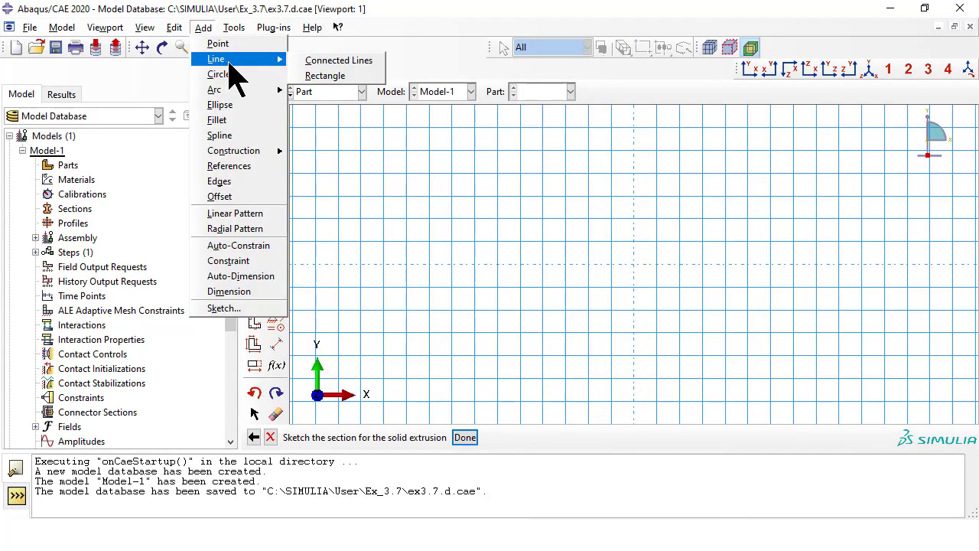
{"action": "left_click", "coordinate": [348, 94]}
{"action": "left_click", "coordinate": [389, 339]}
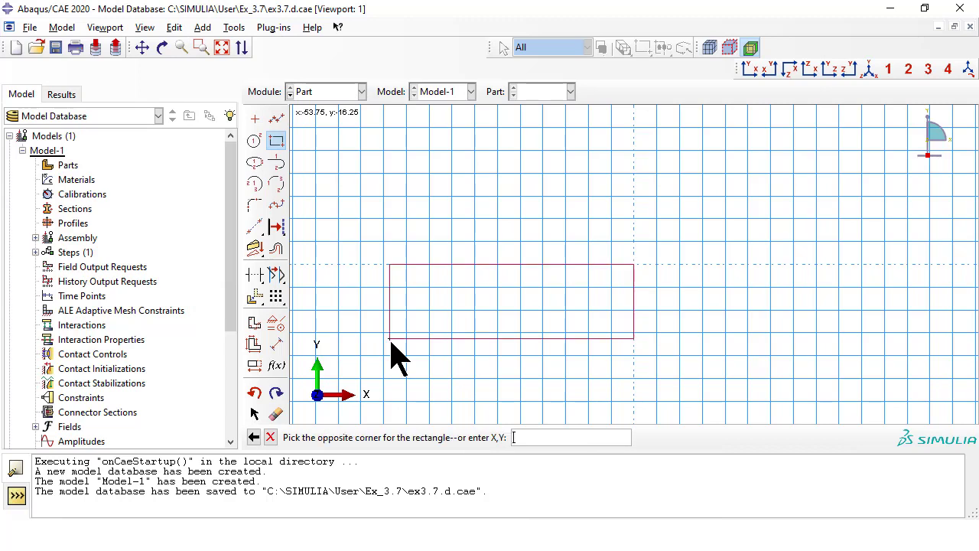
{"action": "key", "text": "Escape"}
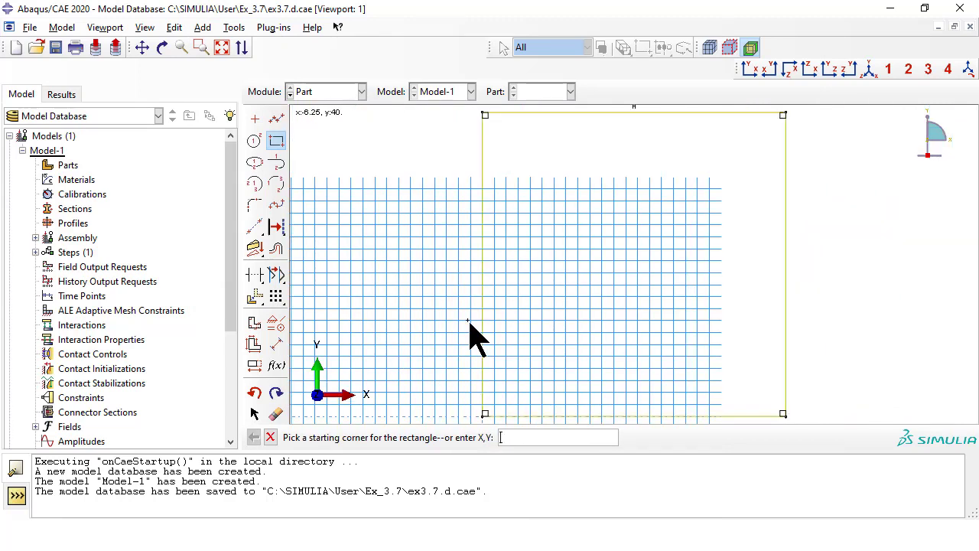
{"action": "key", "text": "Escape"}
{"action": "left_click", "coordinate": [459, 437]}
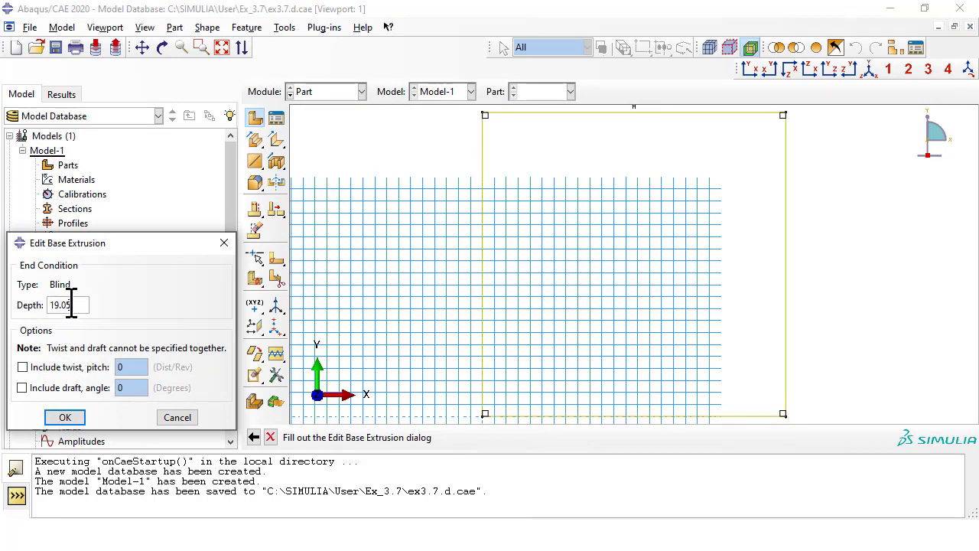
{"action": "left_click", "coordinate": [66, 417]}
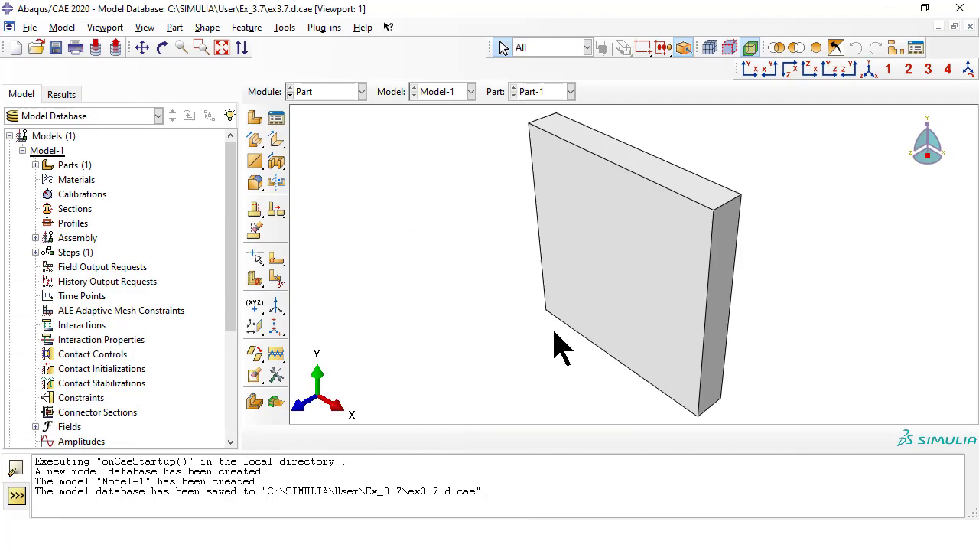
Create a geometry set 'plate' by box-selecting the entire solid part.
{"action": "left_click", "coordinate": [285, 27]}
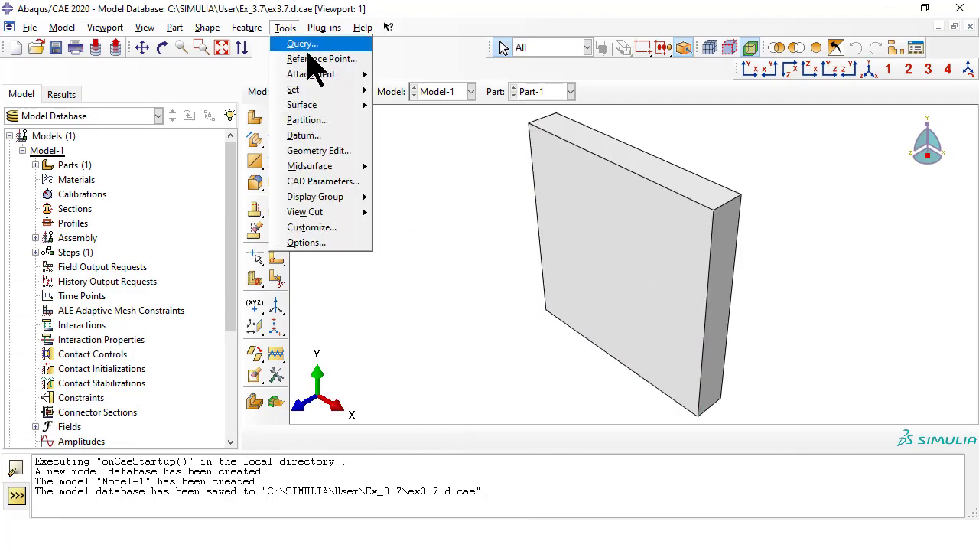
{"action": "mouse_move", "coordinate": [311, 96]}
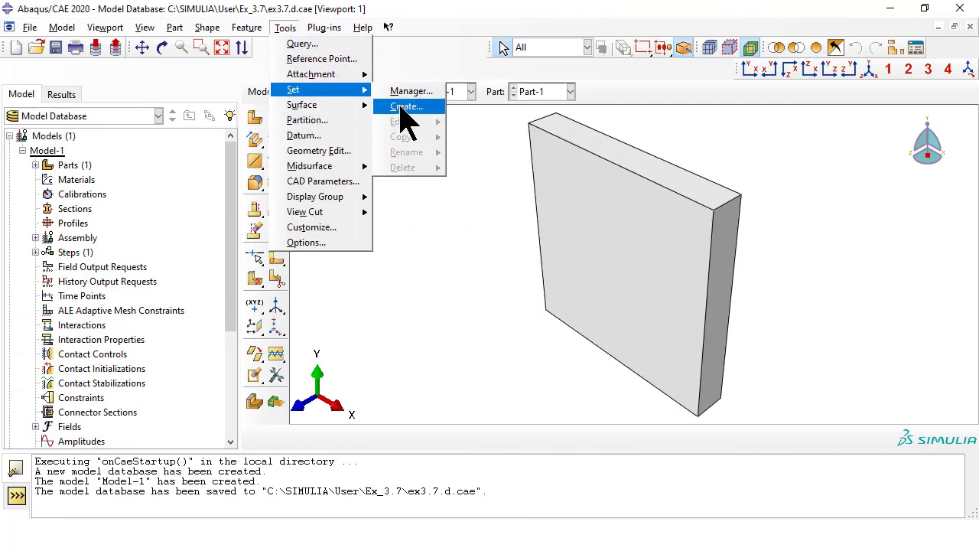
{"action": "left_click", "coordinate": [401, 107]}
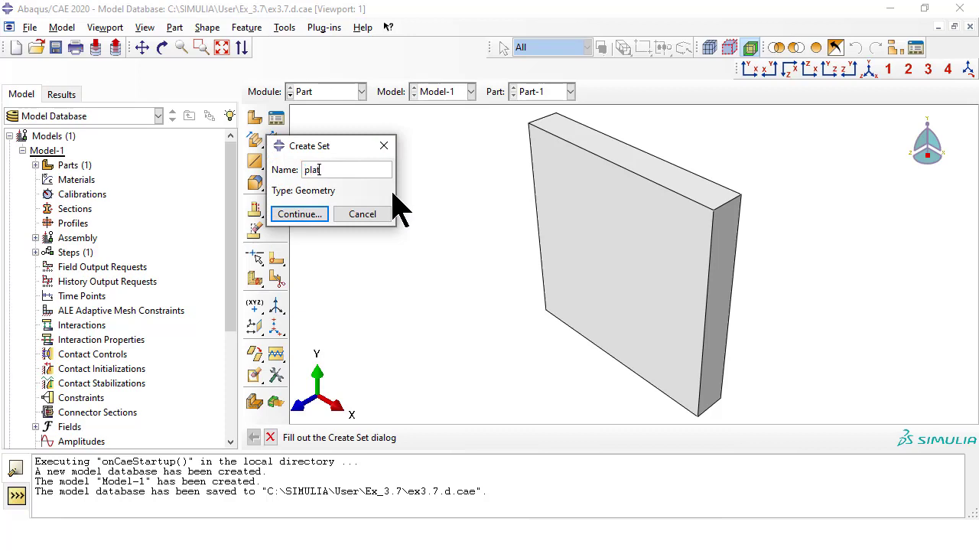
{"action": "left_click", "coordinate": [299, 213]}
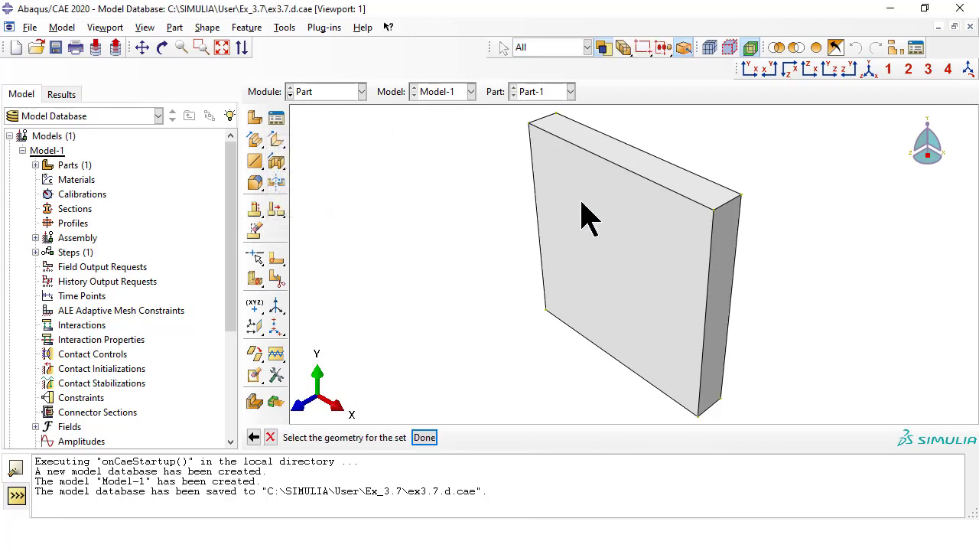
{"action": "left_click_drag", "start_coordinate": [770, 159], "coordinate": [470, 357]}
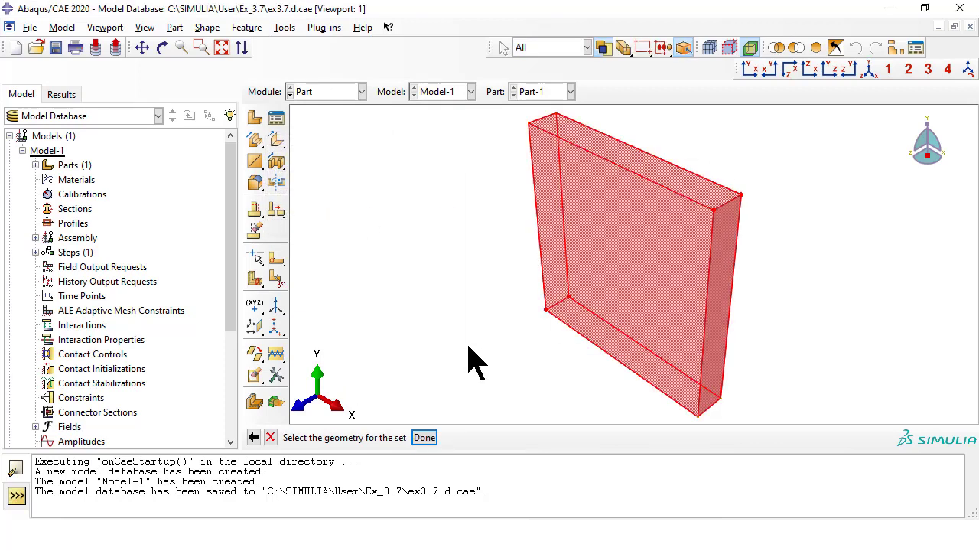
{"action": "left_click", "coordinate": [424, 437]}
{"action": "triple_click", "coordinate": [255, 501]}
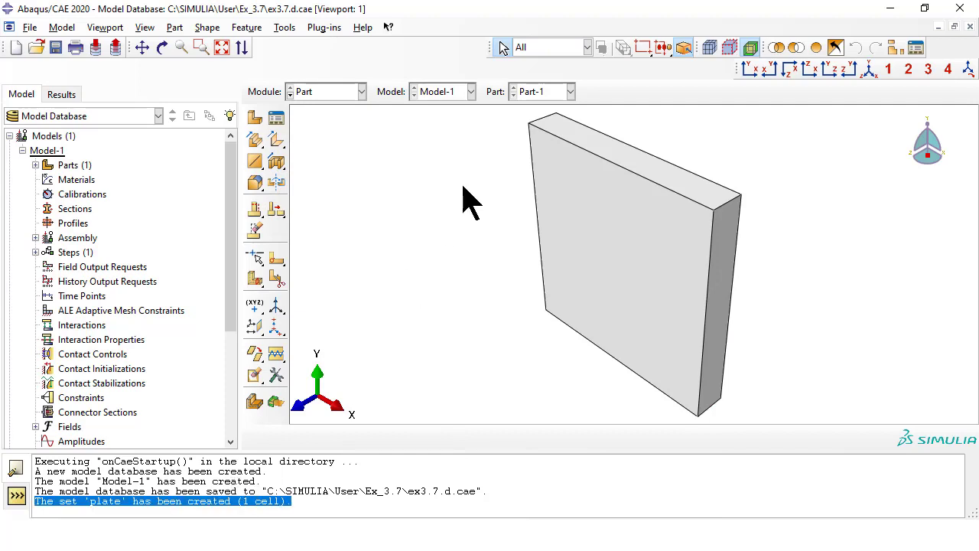
{"action": "left_click", "coordinate": [340, 92]}
In the Property module, create Skin-1 on the plate's front face.
{"action": "left_click", "coordinate": [330, 124]}
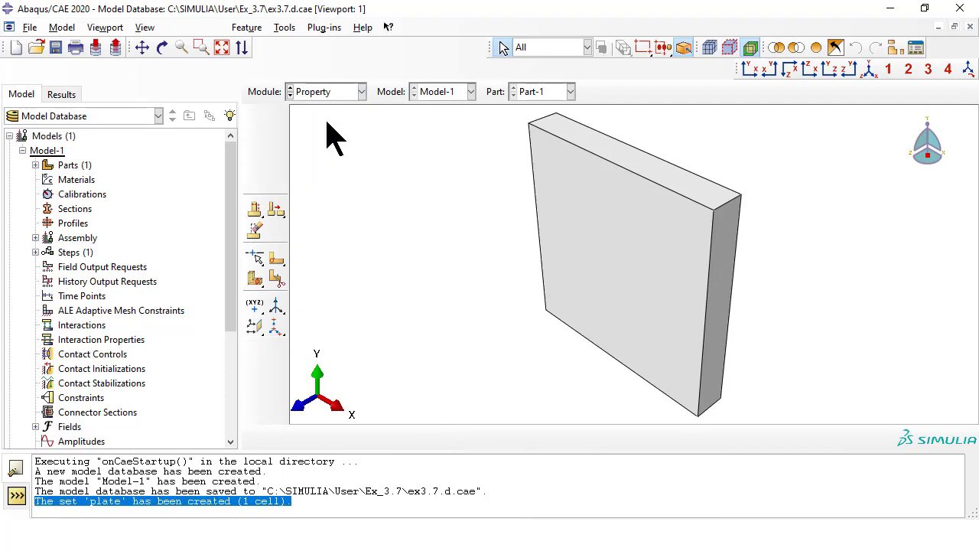
{"action": "left_click", "coordinate": [401, 29]}
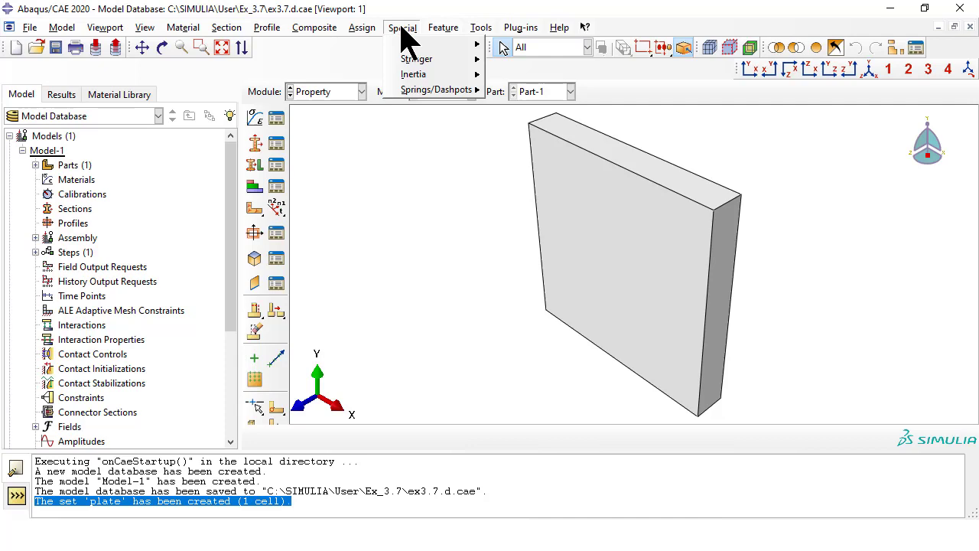
{"action": "mouse_move", "coordinate": [444, 45]}
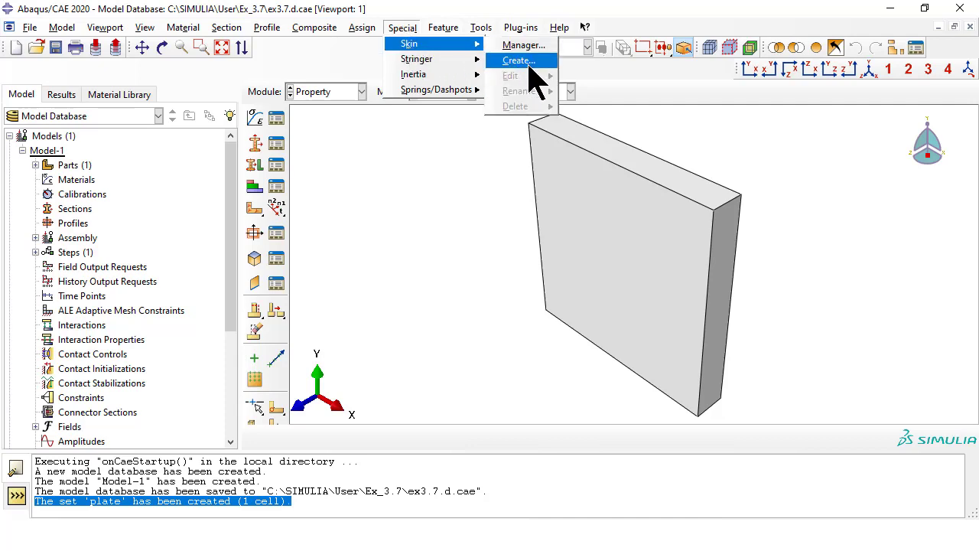
{"action": "left_click", "coordinate": [529, 62]}
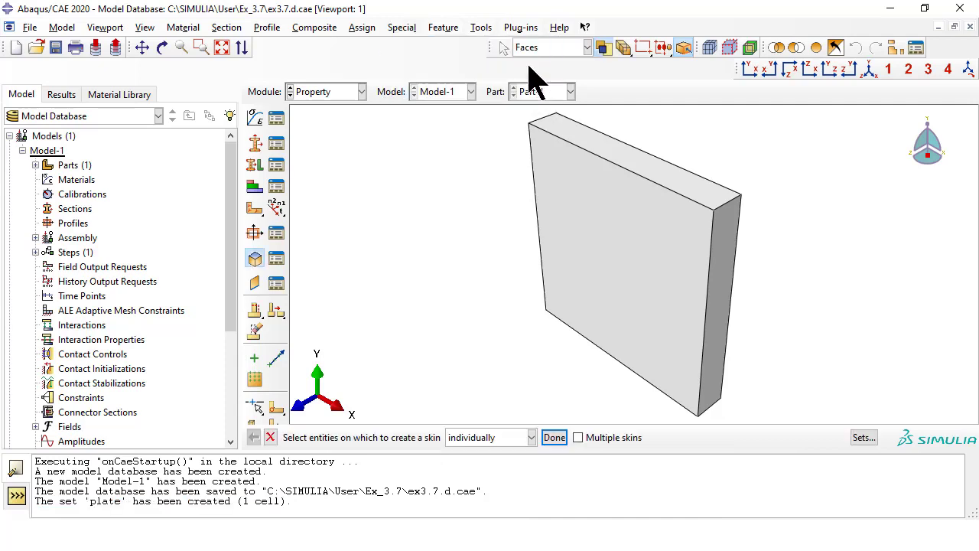
{"action": "left_click", "coordinate": [591, 270]}
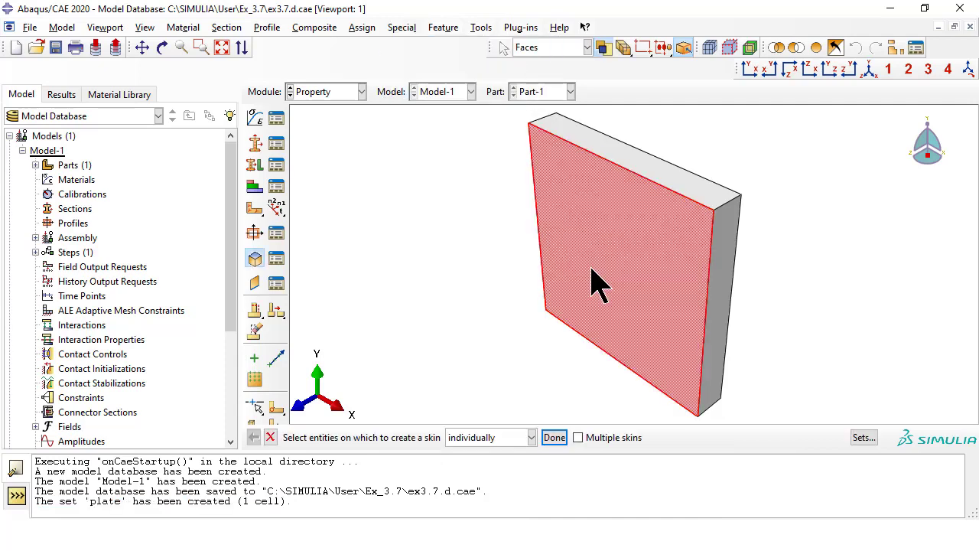
{"action": "left_click", "coordinate": [555, 439]}
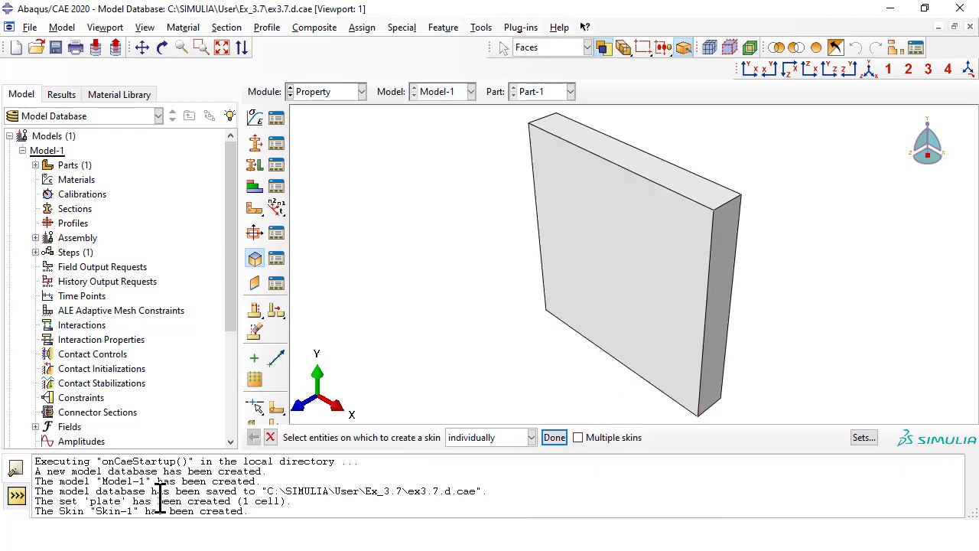
{"action": "triple_click", "coordinate": [182, 511]}
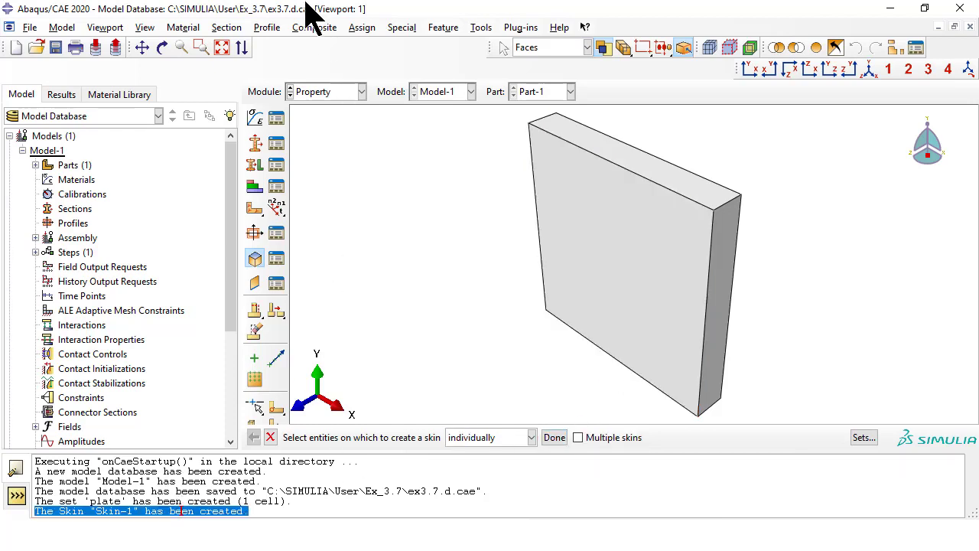
Rotate the plate and create Skin-2 on its back face, then exit skin creation.
{"action": "left_click", "coordinate": [399, 27]}
{"action": "mouse_move", "coordinate": [412, 44]}
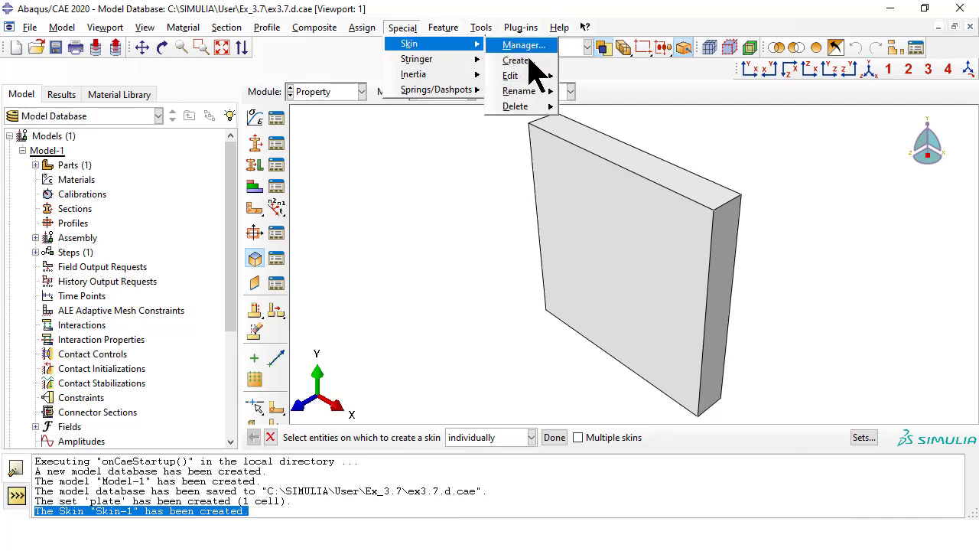
{"action": "left_click", "coordinate": [526, 61]}
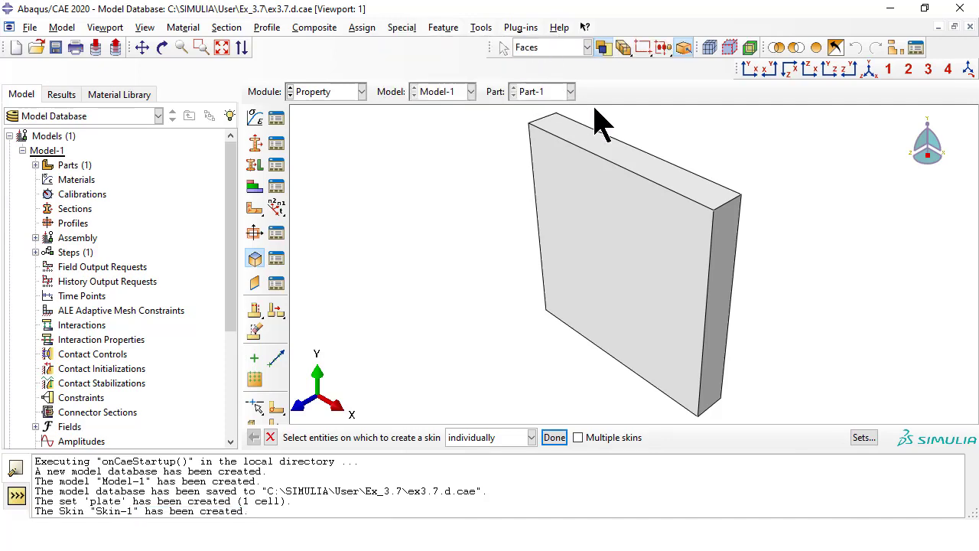
{"action": "left_click", "coordinate": [163, 48]}
{"action": "left_click_drag", "start_coordinate": [653, 229], "coordinate": [383, 402]}
{"action": "left_click", "coordinate": [270, 438]}
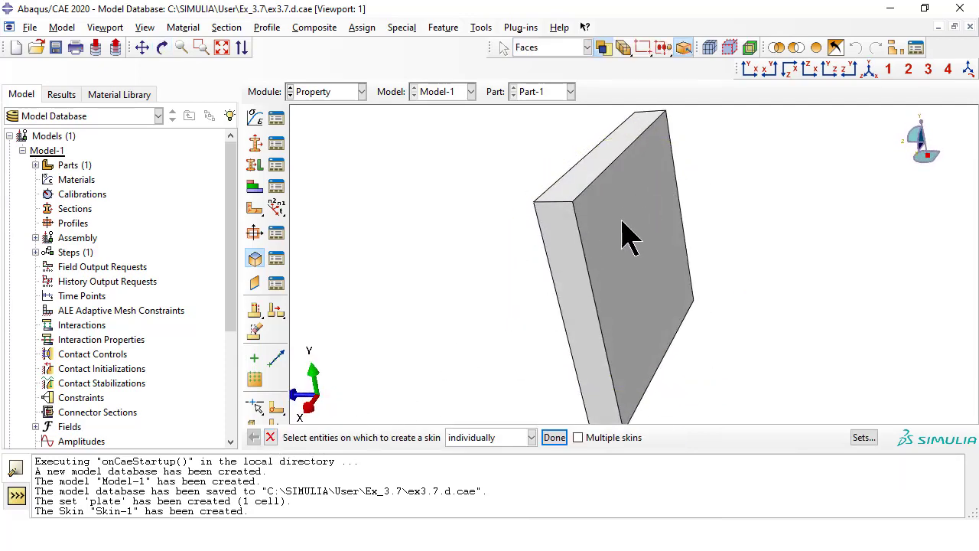
{"action": "left_click", "coordinate": [630, 236]}
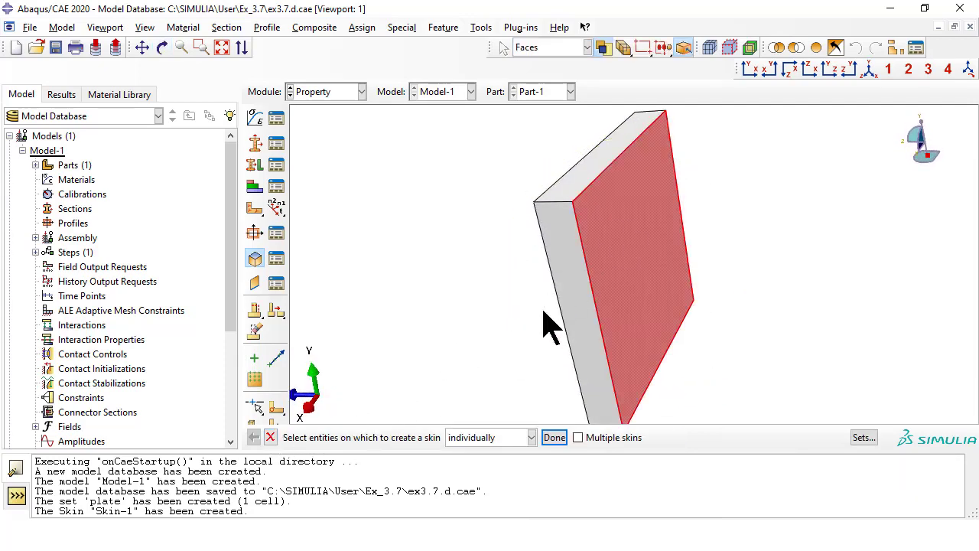
{"action": "left_click", "coordinate": [553, 443]}
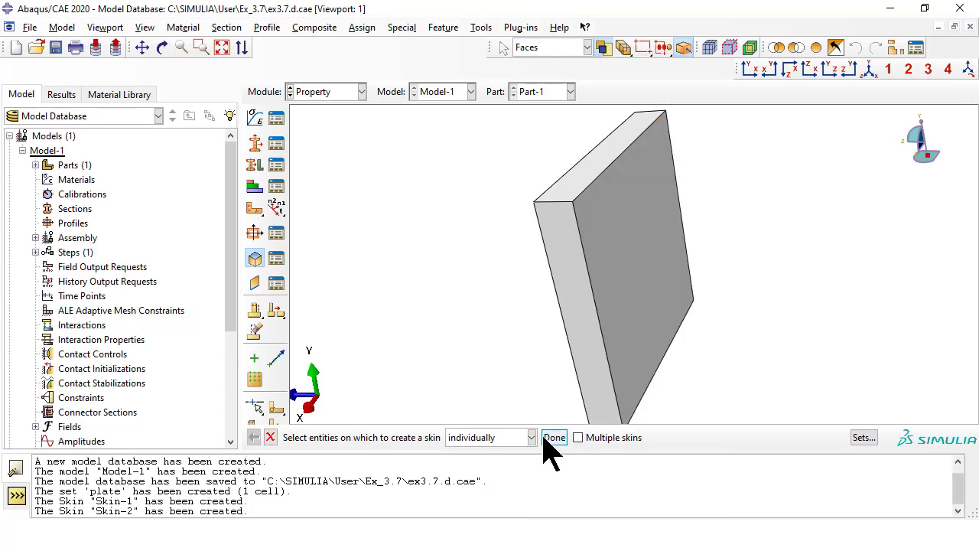
{"action": "triple_click", "coordinate": [164, 509]}
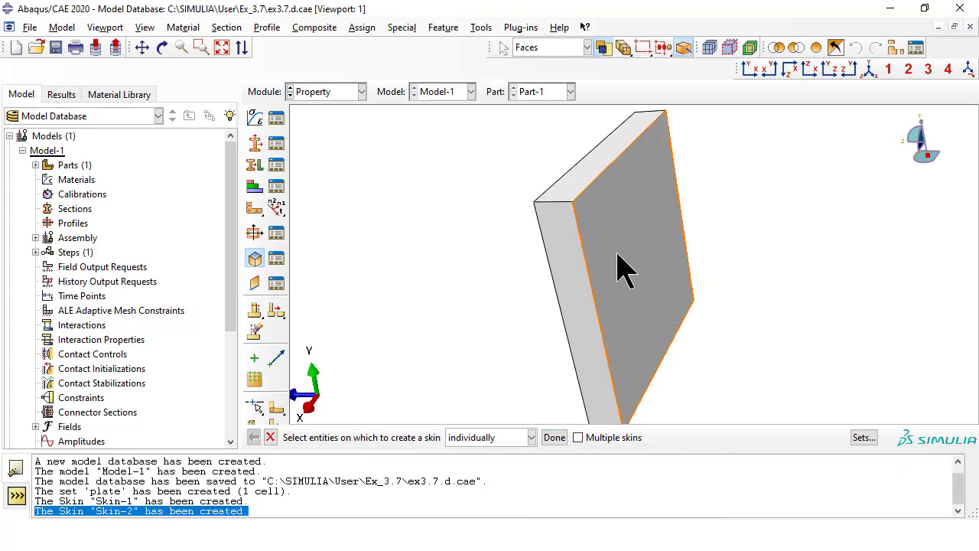
{"action": "left_click", "coordinate": [272, 437]}
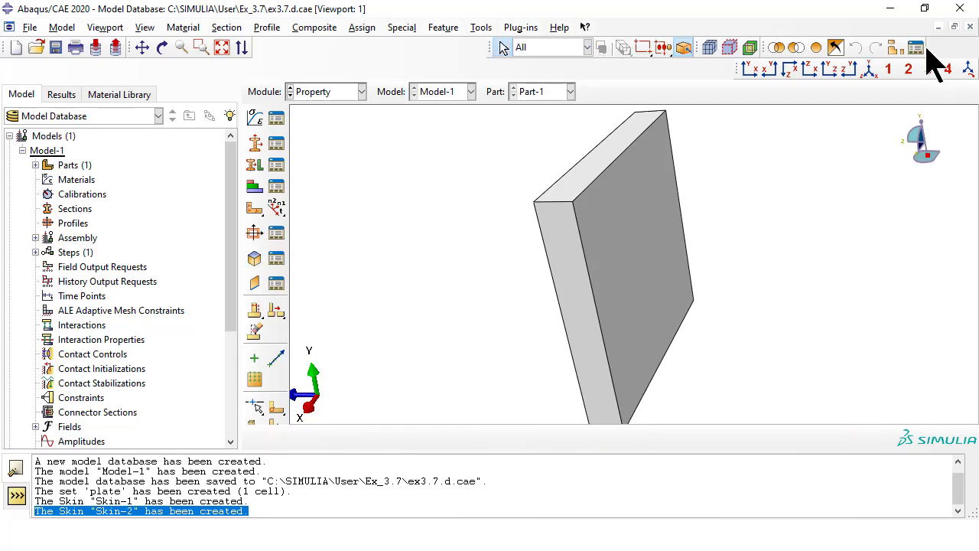
Define material 'face' as Lamina elastic: E1 68947.57, E2 27579.028, Nu12 0.3, shear moduli 12927.66938.
{"action": "left_click", "coordinate": [870, 70]}
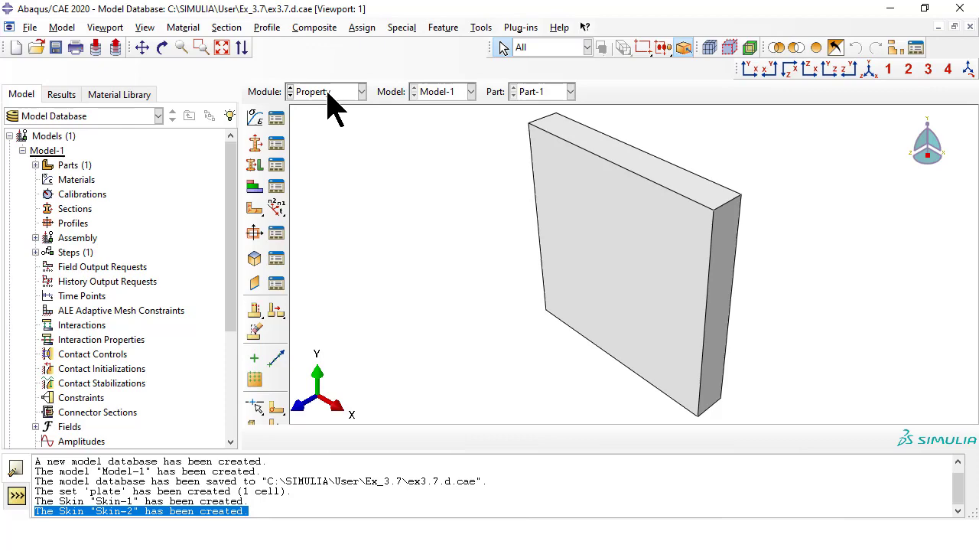
{"action": "left_click", "coordinate": [183, 27]}
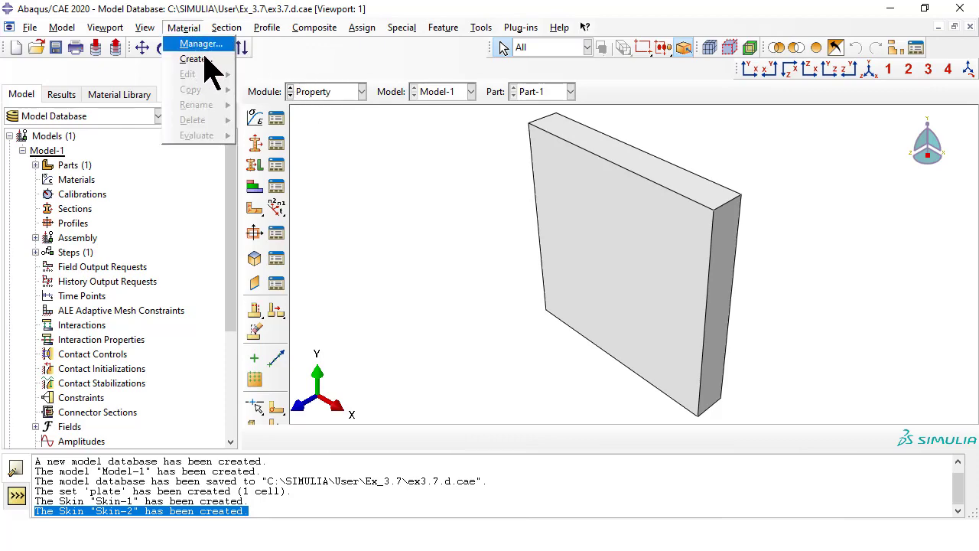
{"action": "left_click", "coordinate": [206, 55]}
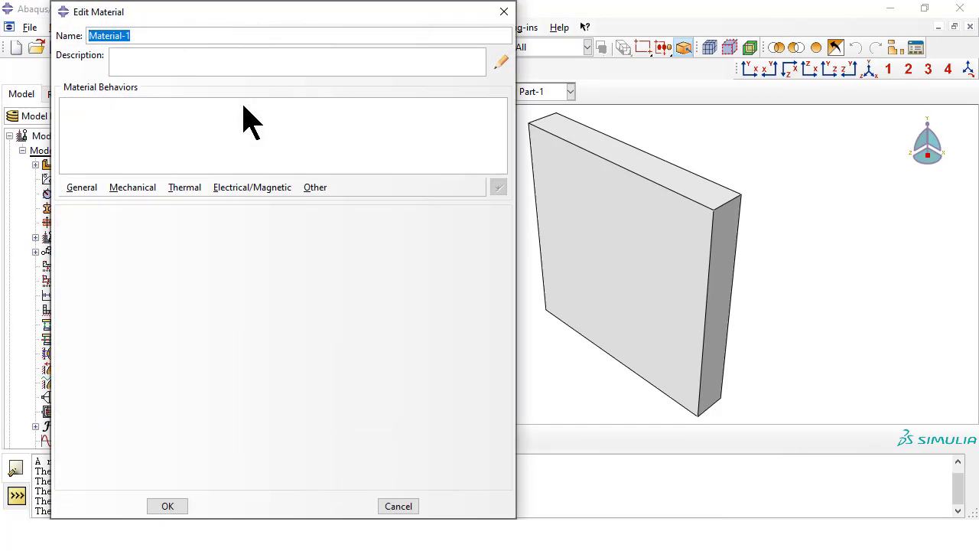
{"action": "left_click", "coordinate": [116, 189]}
{"action": "mouse_move", "coordinate": [188, 204]}
{"action": "left_click", "coordinate": [337, 205]}
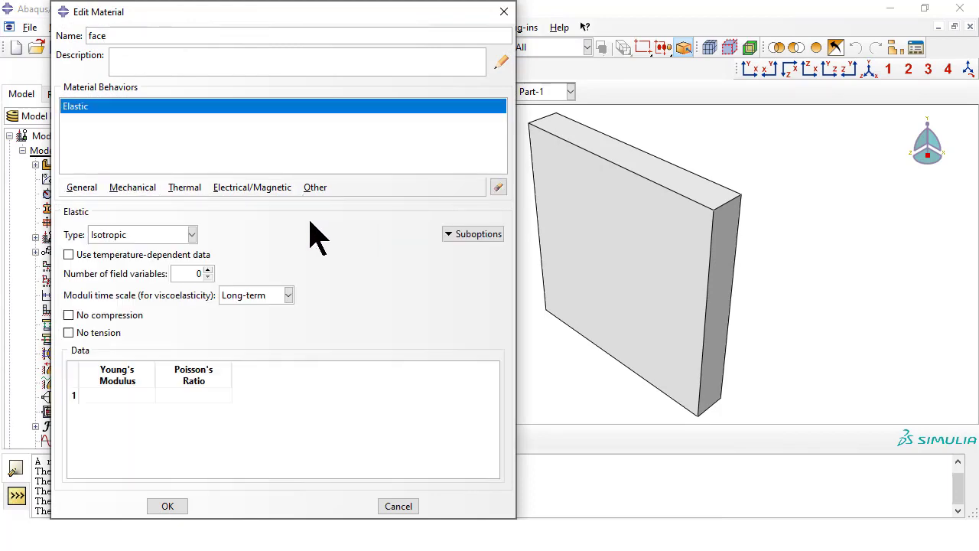
{"action": "left_click", "coordinate": [178, 235]}
{"action": "left_click", "coordinate": [153, 281]}
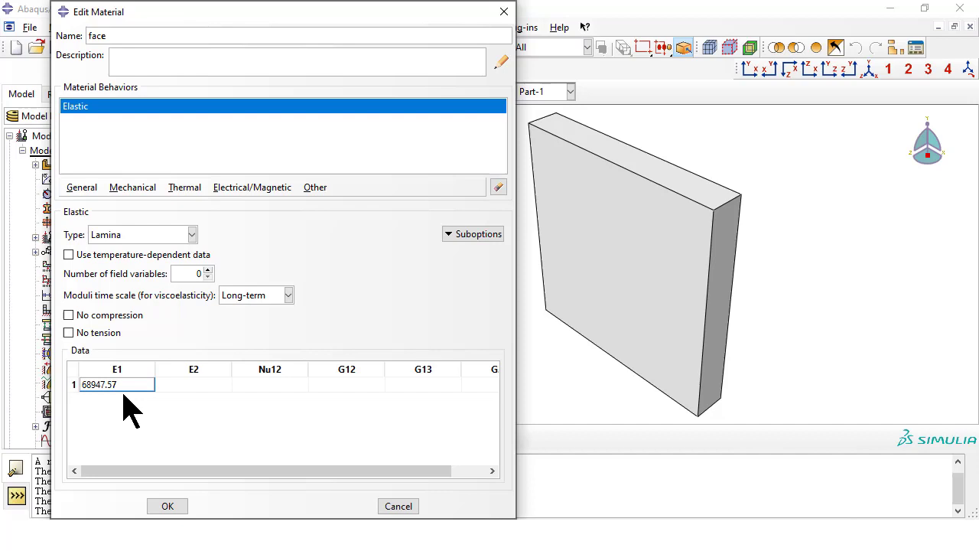
{"action": "type", "text": "68947.57"}
{"action": "key", "text": "Tab"}
{"action": "key", "text": "ctrl+v"}
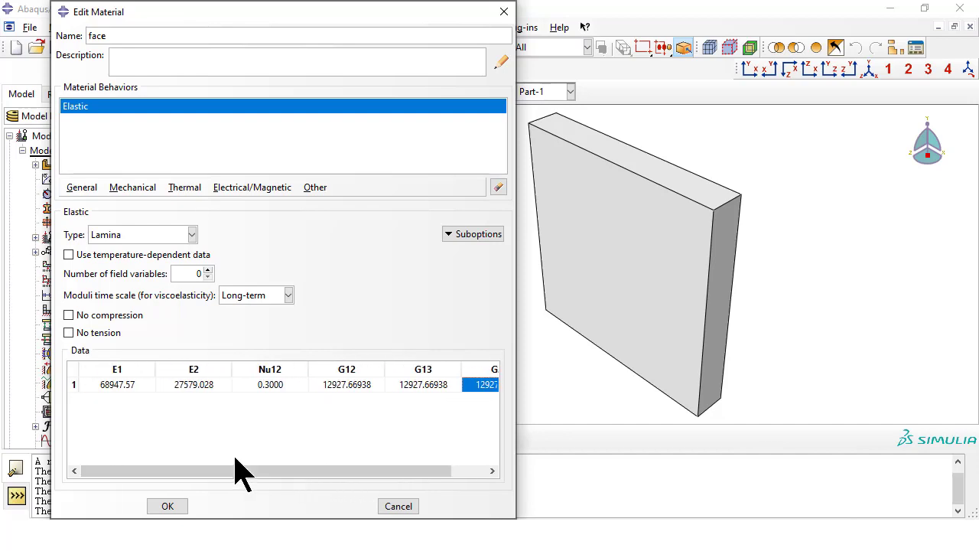
{"action": "left_click", "coordinate": [167, 507]}
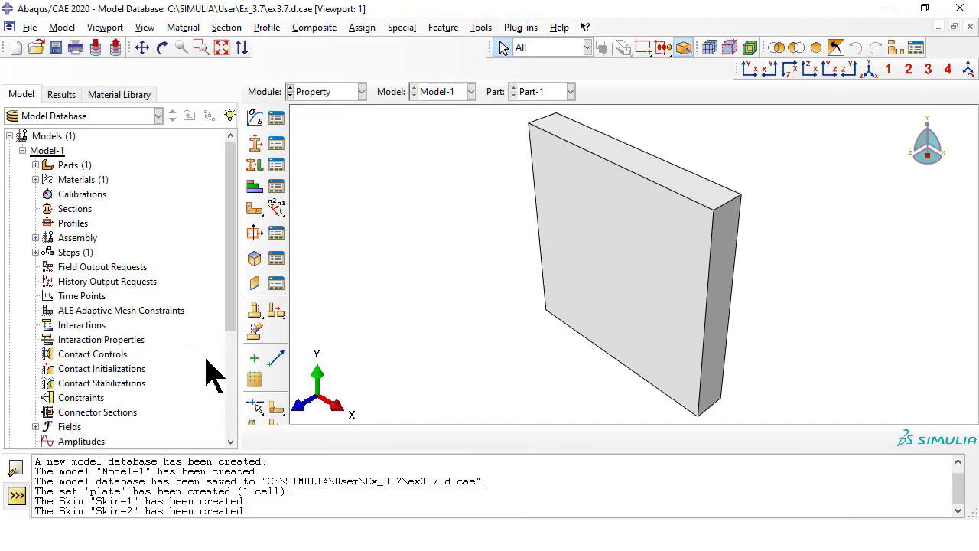
Create a material named 'core' with Lamina-type elastic behaviour.
{"action": "left_click", "coordinate": [183, 27]}
{"action": "left_click", "coordinate": [189, 63]}
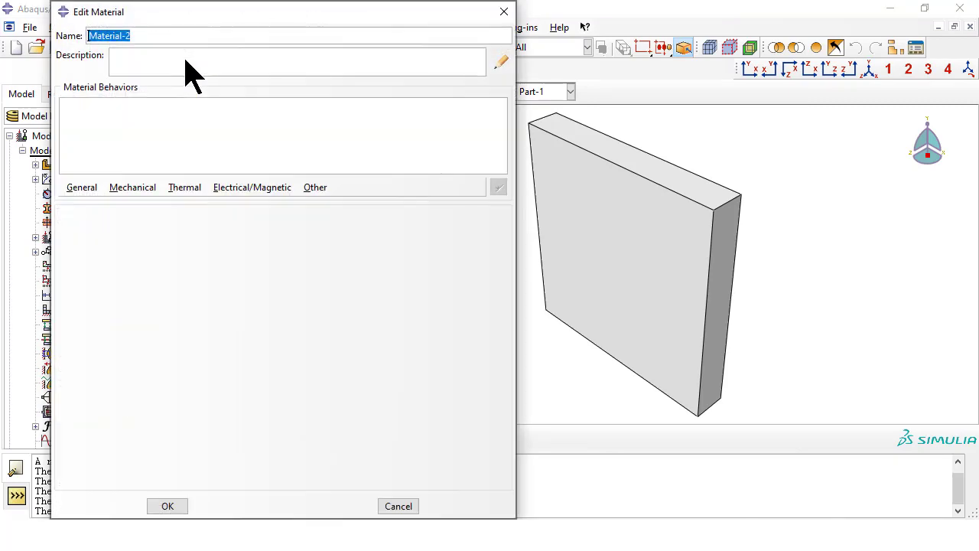
{"action": "type", "text": "core"}
{"action": "left_click", "coordinate": [145, 188]}
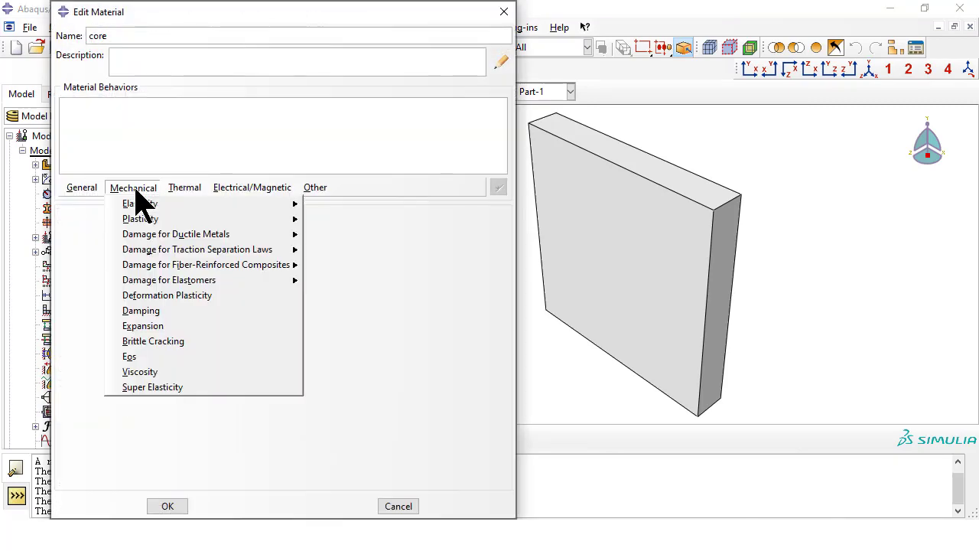
{"action": "mouse_move", "coordinate": [284, 205]}
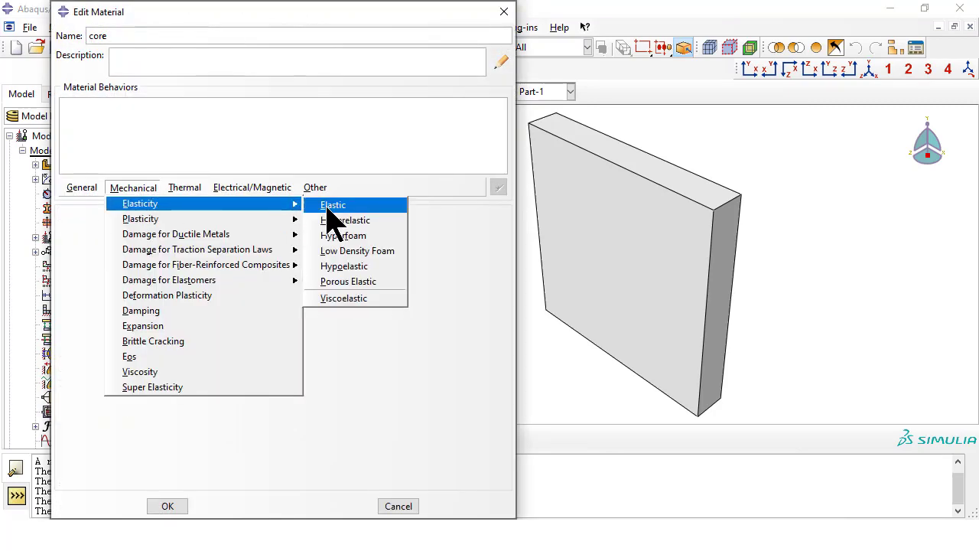
{"action": "left_click", "coordinate": [329, 205]}
{"action": "left_click", "coordinate": [153, 237]}
{"action": "left_click", "coordinate": [136, 282]}
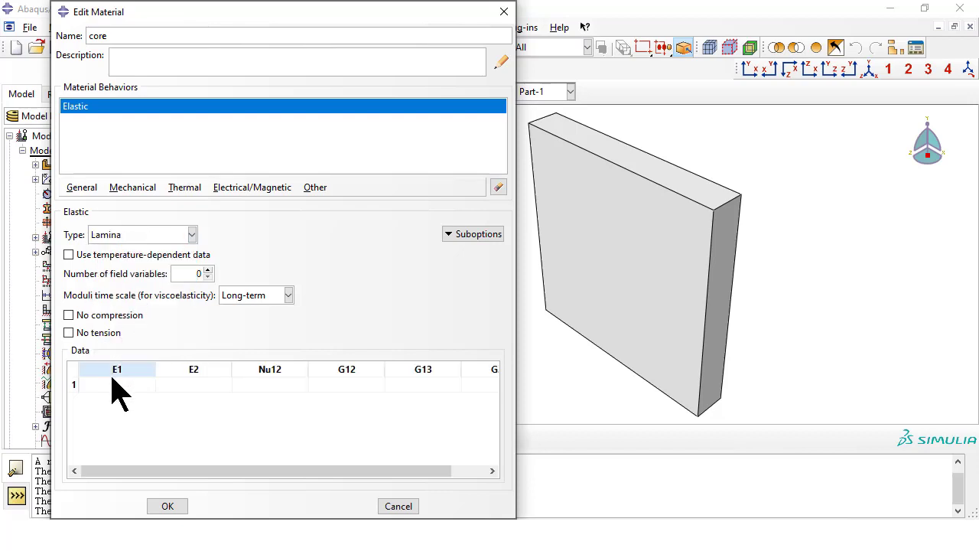
Enter core moduli E1, E2, G12 0.06894757, Nu12 0, G13 209.6006128 and save.
{"action": "left_click", "coordinate": [109, 385]}
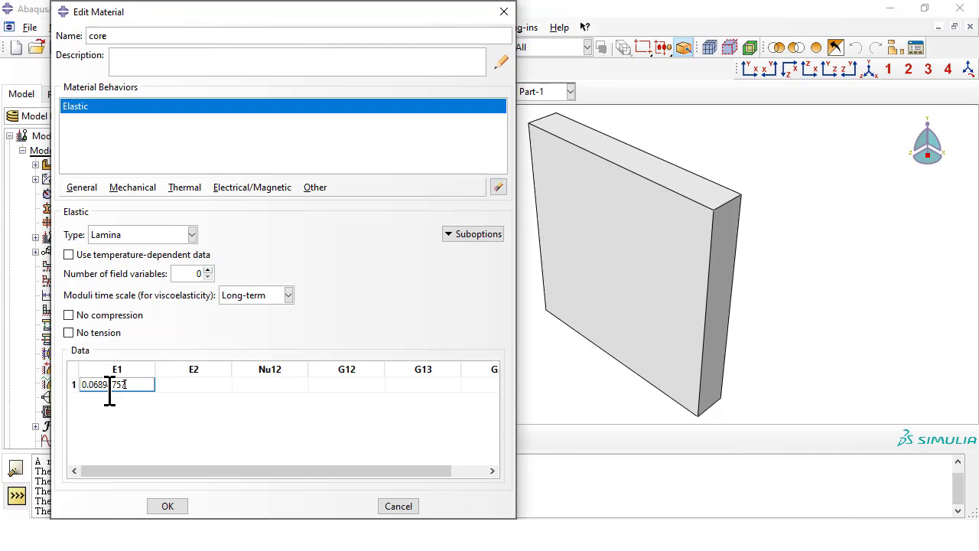
{"action": "type", "text": "0.06894757"}
{"action": "triple_click", "coordinate": [107, 385]}
{"action": "right_click", "coordinate": [126, 385]}
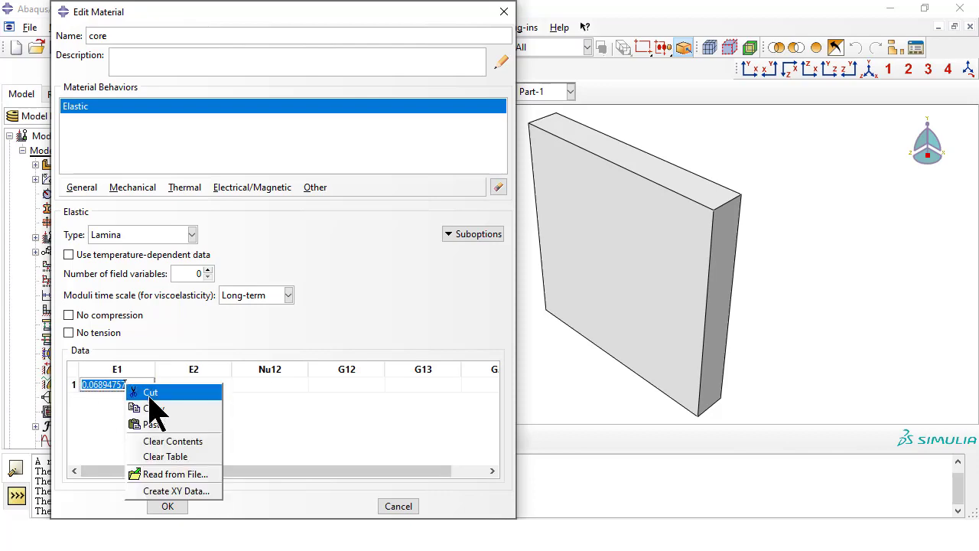
{"action": "left_click", "coordinate": [171, 404]}
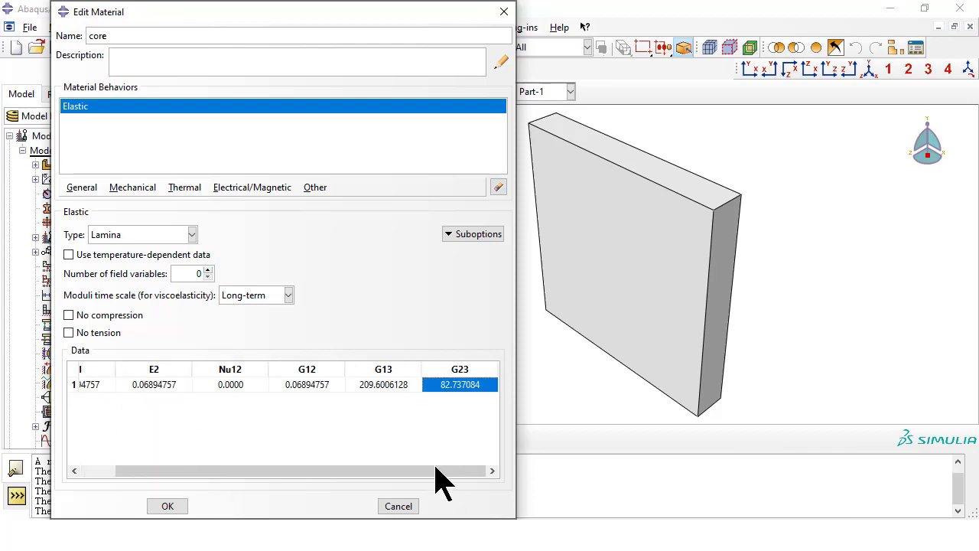
{"action": "left_click_drag", "start_coordinate": [437, 472], "coordinate": [214, 400]}
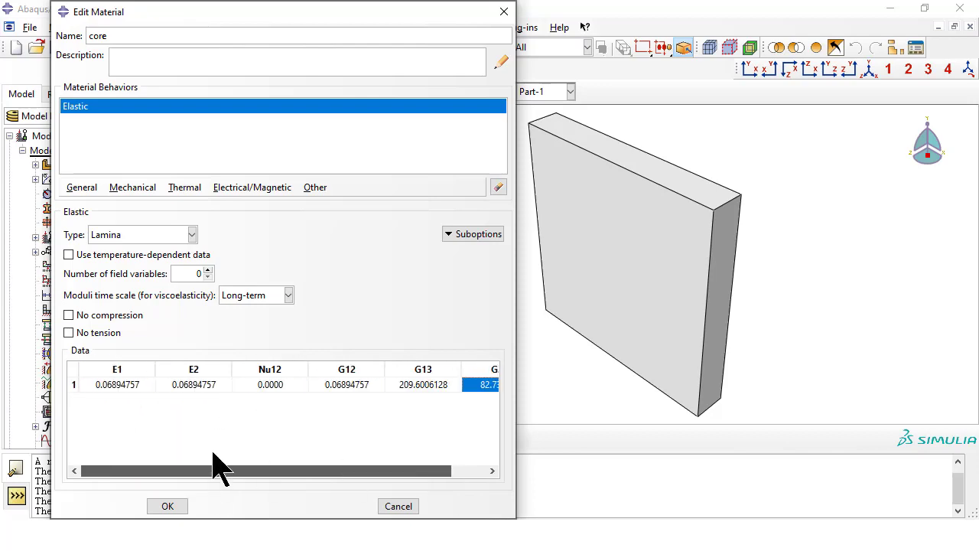
{"action": "left_click", "coordinate": [168, 508]}
Create composite layup 'core' with 1 initial ply and Continuum Shell element type.
{"action": "left_click", "coordinate": [335, 27]}
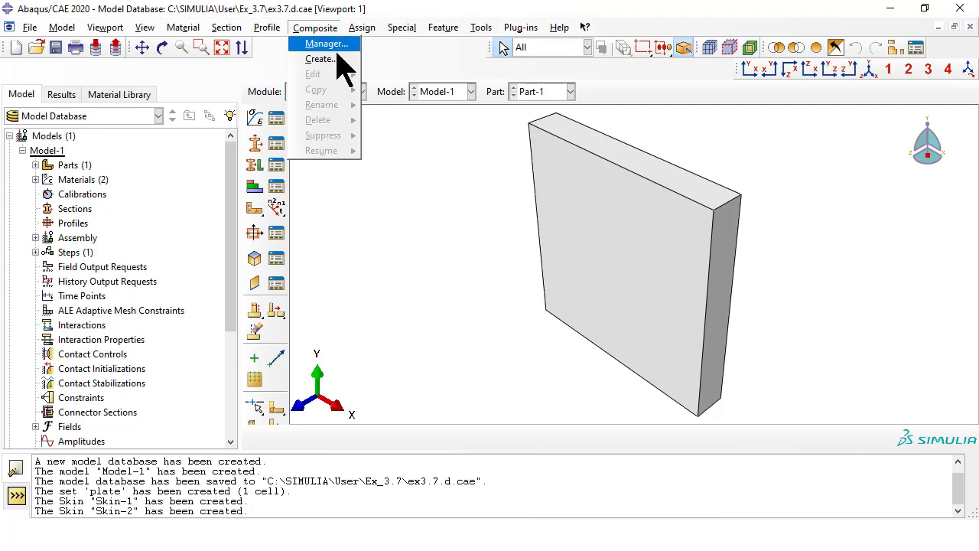
{"action": "left_click", "coordinate": [339, 54]}
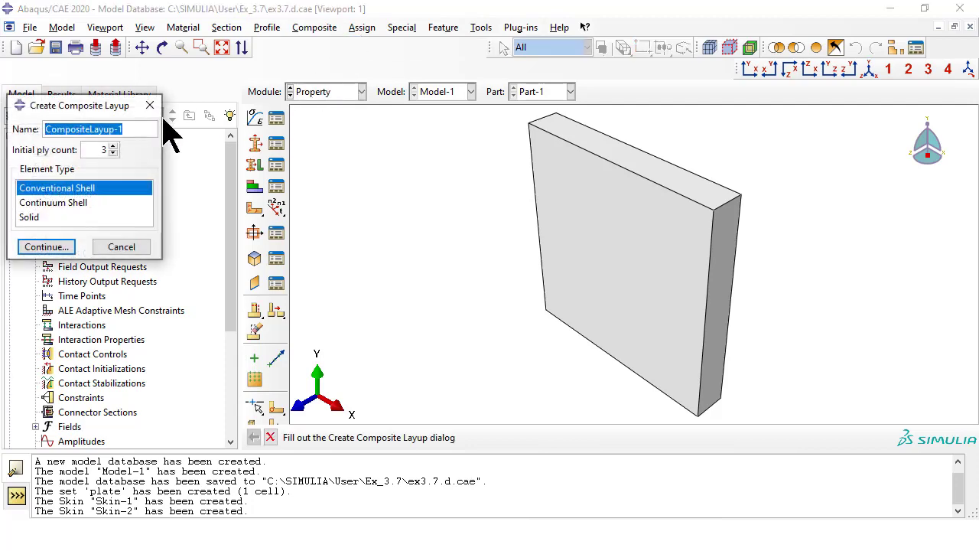
{"action": "type", "text": "core"}
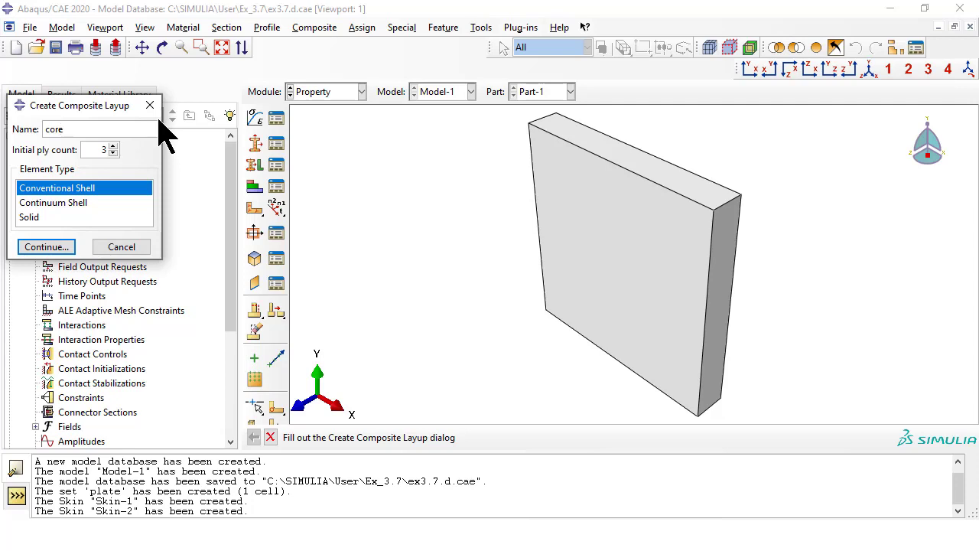
{"action": "left_click", "coordinate": [112, 153]}
{"action": "left_click", "coordinate": [112, 153]}
{"action": "left_click", "coordinate": [76, 203]}
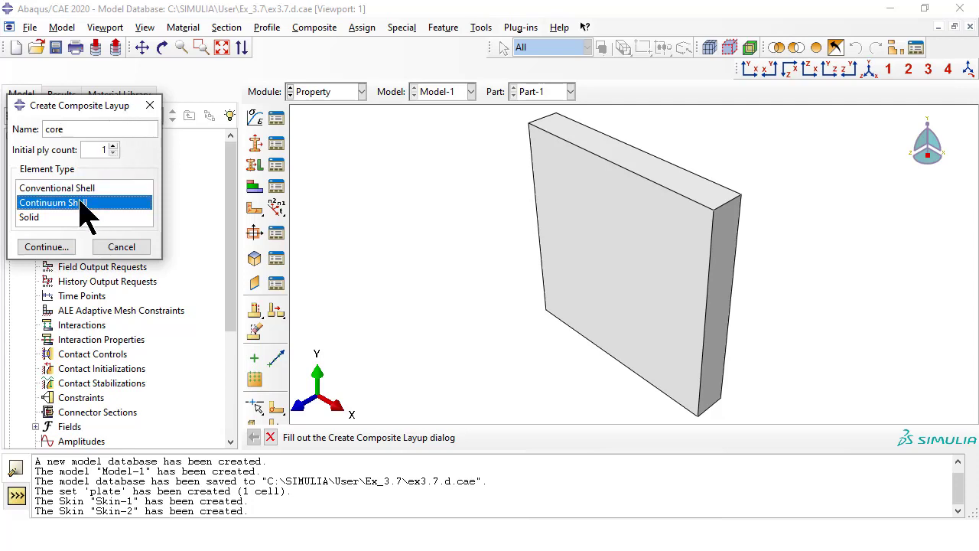
{"action": "left_click", "coordinate": [46, 249]}
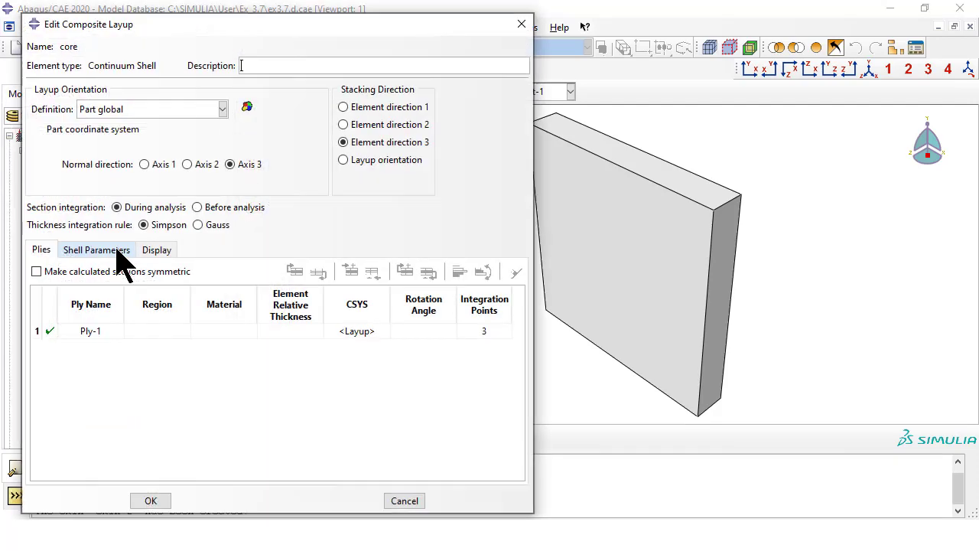
Set Ply-1's region to the plate set and its material to core.
{"action": "left_click", "coordinate": [155, 330]}
{"action": "left_click", "coordinate": [155, 336]}
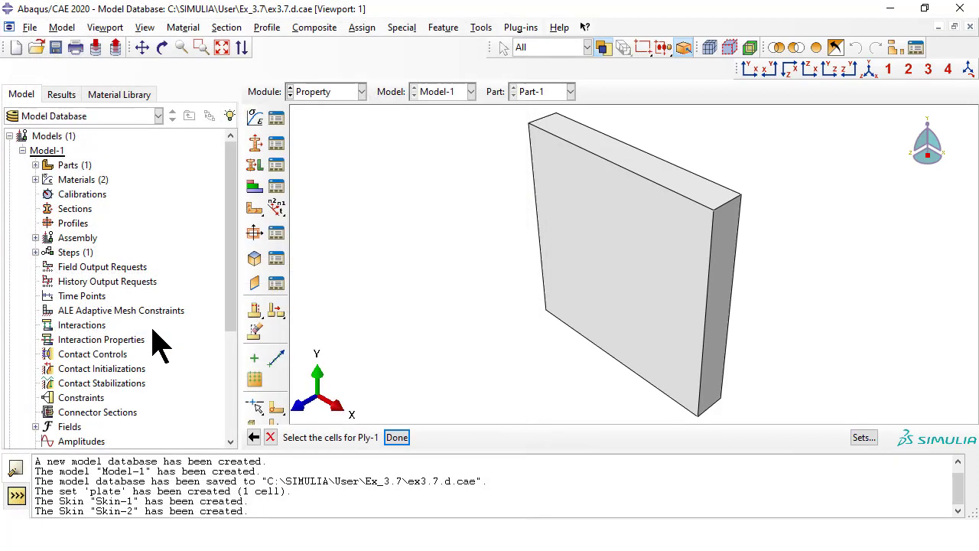
{"action": "left_click", "coordinate": [861, 438]}
{"action": "left_click", "coordinate": [70, 212]}
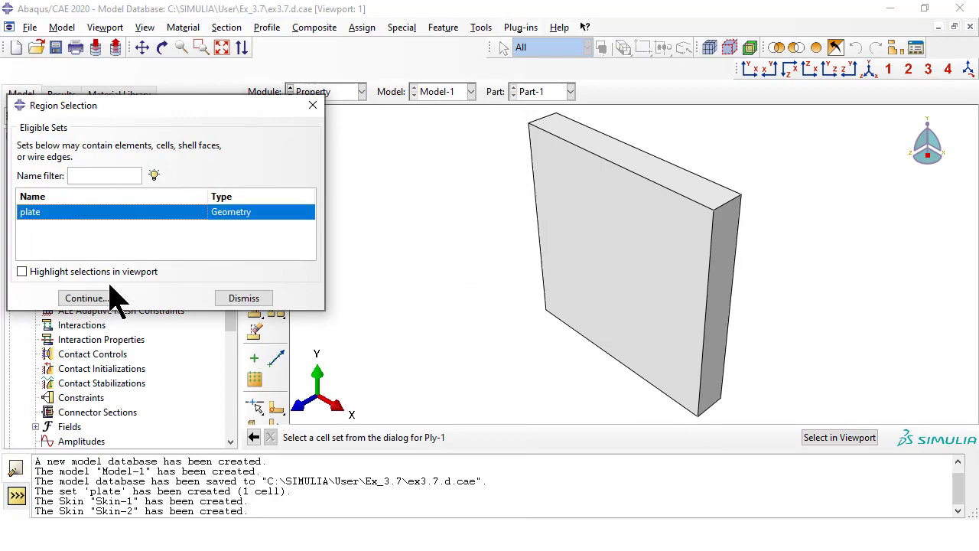
{"action": "left_click", "coordinate": [106, 297]}
{"action": "left_click", "coordinate": [225, 334]}
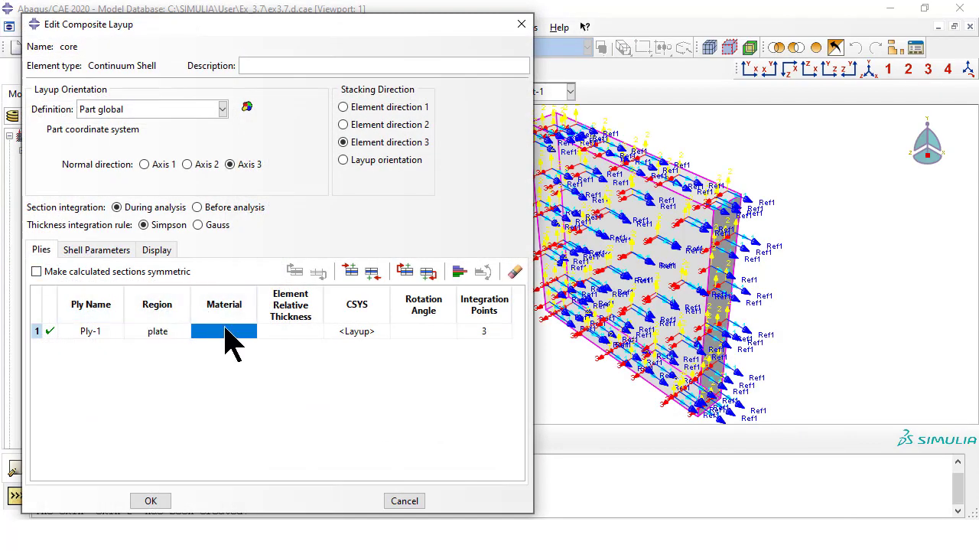
{"action": "left_click", "coordinate": [225, 334]}
{"action": "left_click", "coordinate": [101, 195]}
{"action": "left_click", "coordinate": [104, 198]}
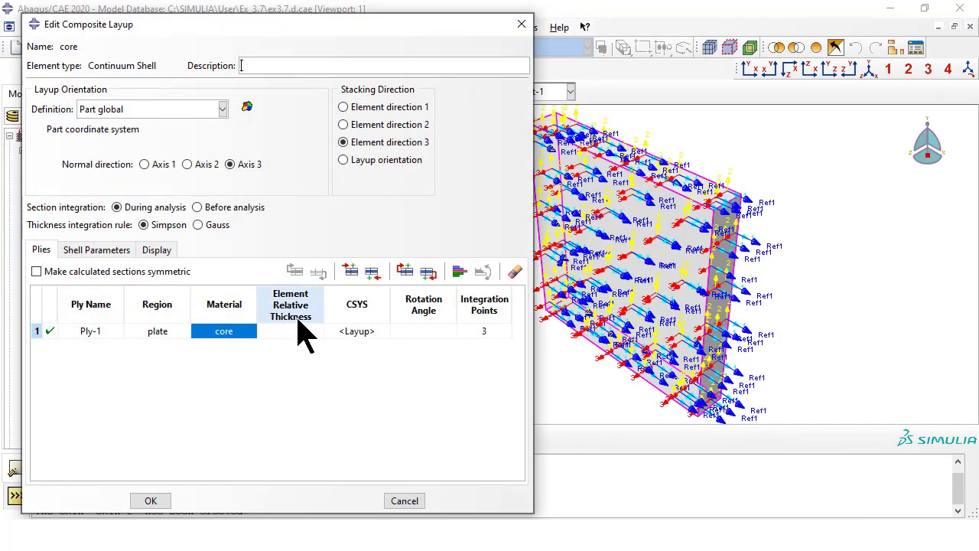
Give Ply-1 element relative thickness 1 and rotation angle 0.
{"action": "left_click", "coordinate": [298, 334]}
{"action": "left_click", "coordinate": [411, 332]}
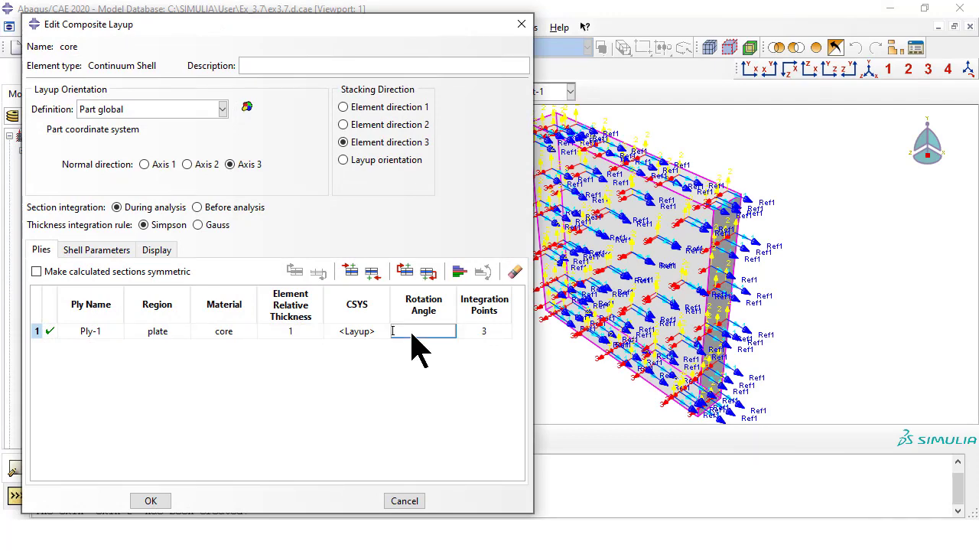
{"action": "key", "text": "Return"}
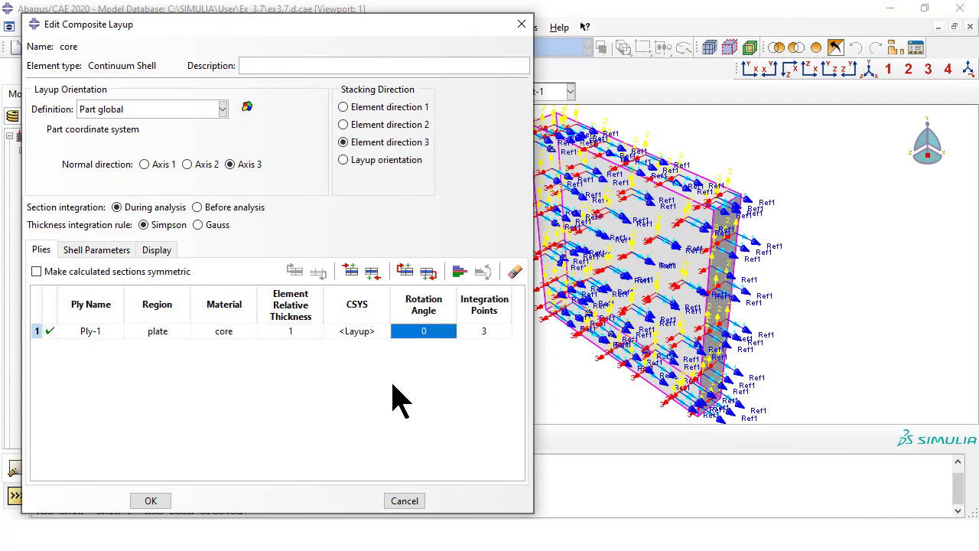
{"action": "left_click", "coordinate": [93, 252]}
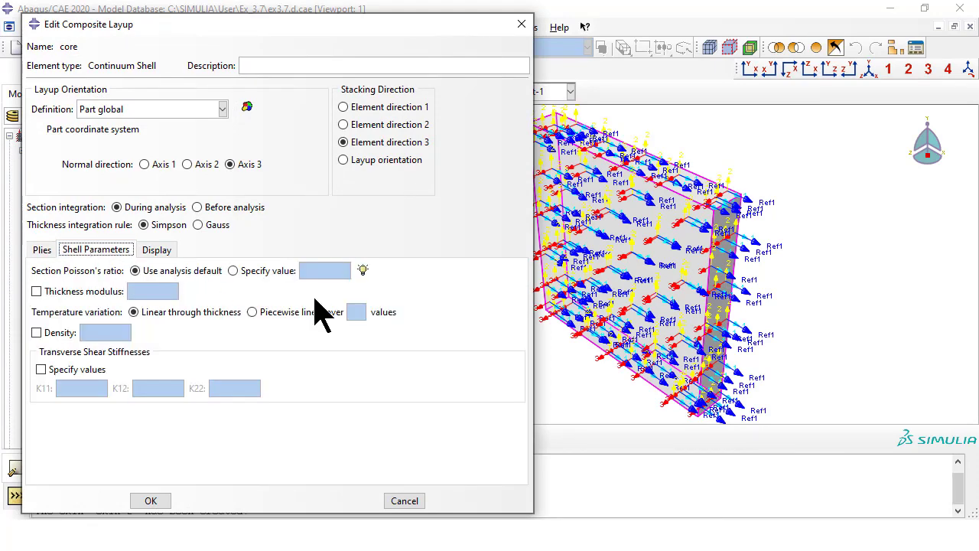
{"action": "left_click", "coordinate": [43, 249]}
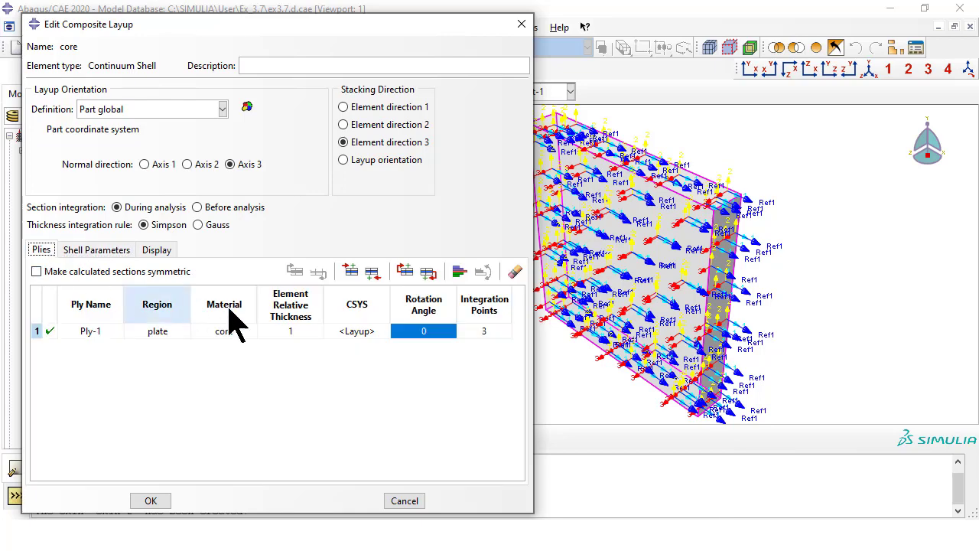
{"action": "double_click", "coordinate": [106, 332]}
{"action": "key", "text": "Tab"}
{"action": "key", "text": "Tab"}
{"action": "key", "text": "Tab"}
{"action": "key", "text": "Tab"}
{"action": "key", "text": "Tab"}
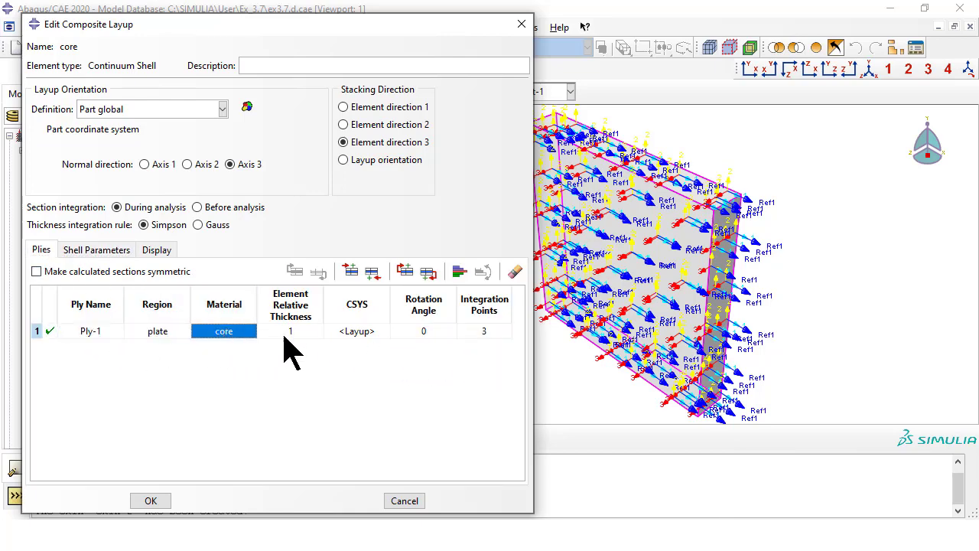
{"action": "key", "text": "Tab"}
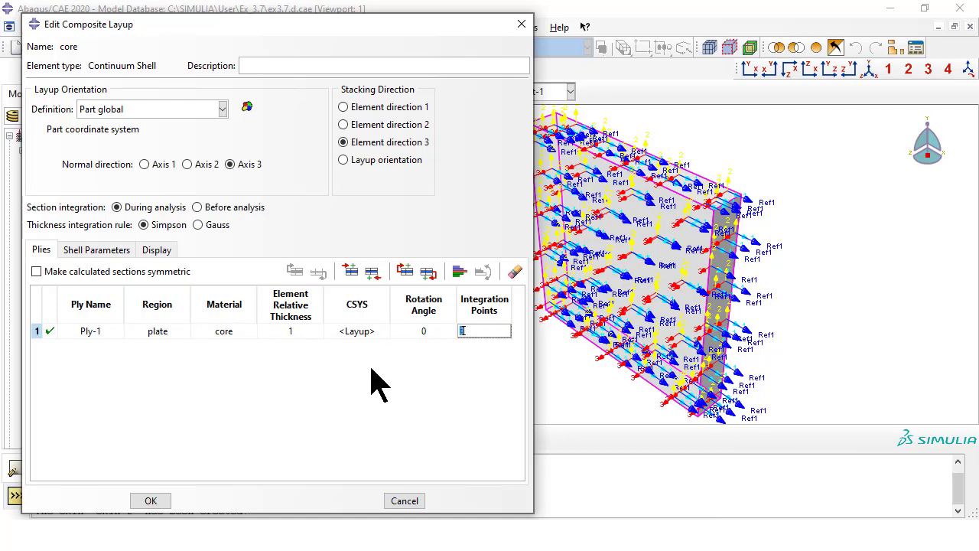
Specify section Poisson's ratio 0.0 and thickness modulus 689475.7 for the core layup, then confirm.
{"action": "left_click", "coordinate": [104, 249]}
{"action": "left_click", "coordinate": [264, 271]}
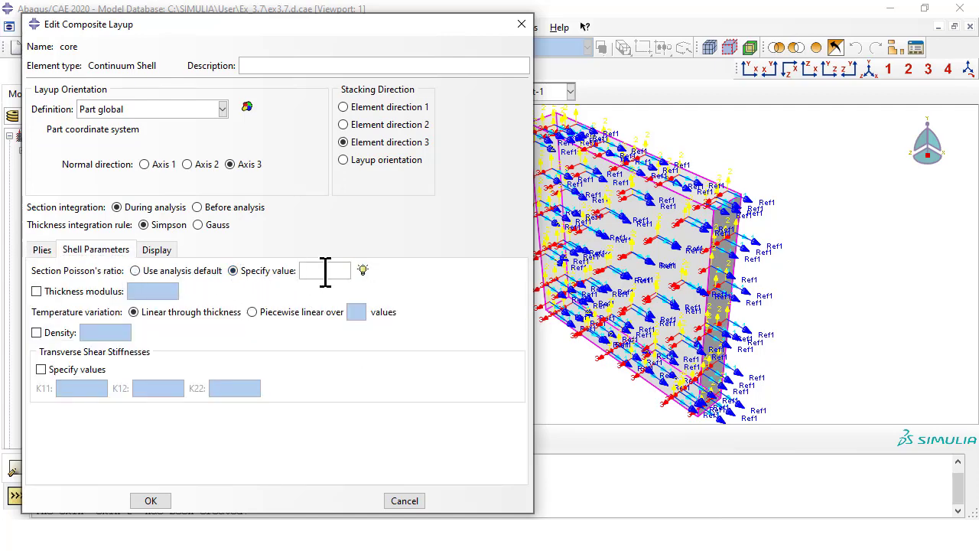
{"action": "left_click", "coordinate": [52, 292]}
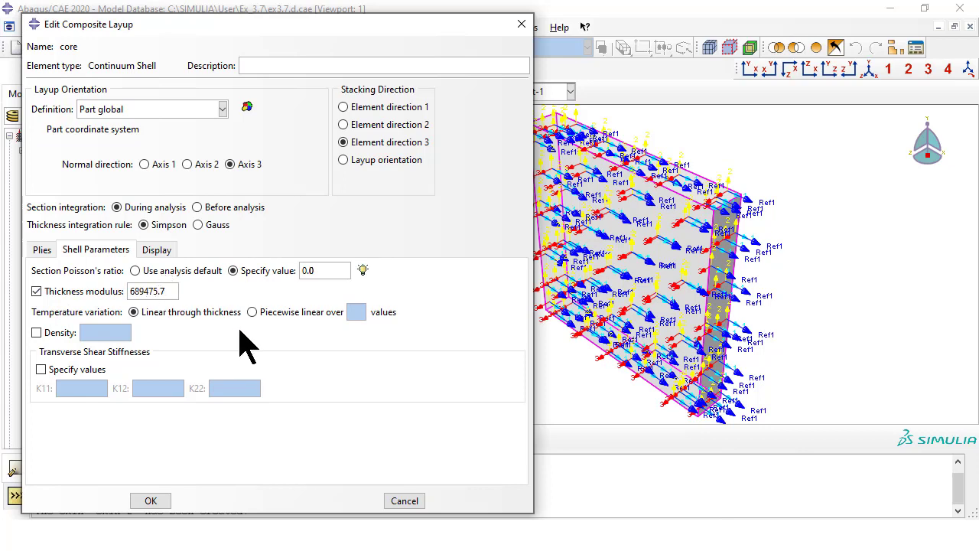
{"action": "left_click", "coordinate": [155, 502]}
Create a one-ply Conventional Shell composite layup named 'back face'.
{"action": "left_click", "coordinate": [317, 29]}
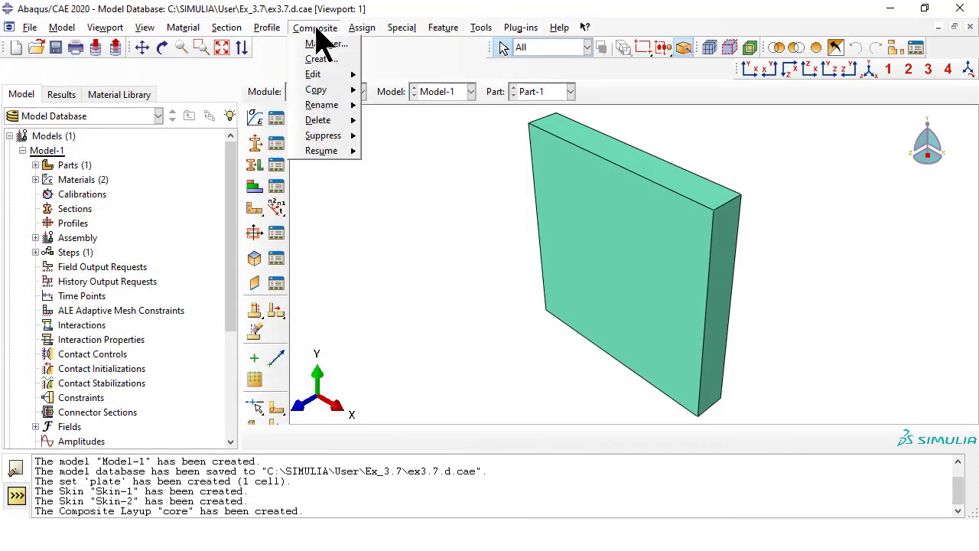
{"action": "left_click", "coordinate": [321, 58]}
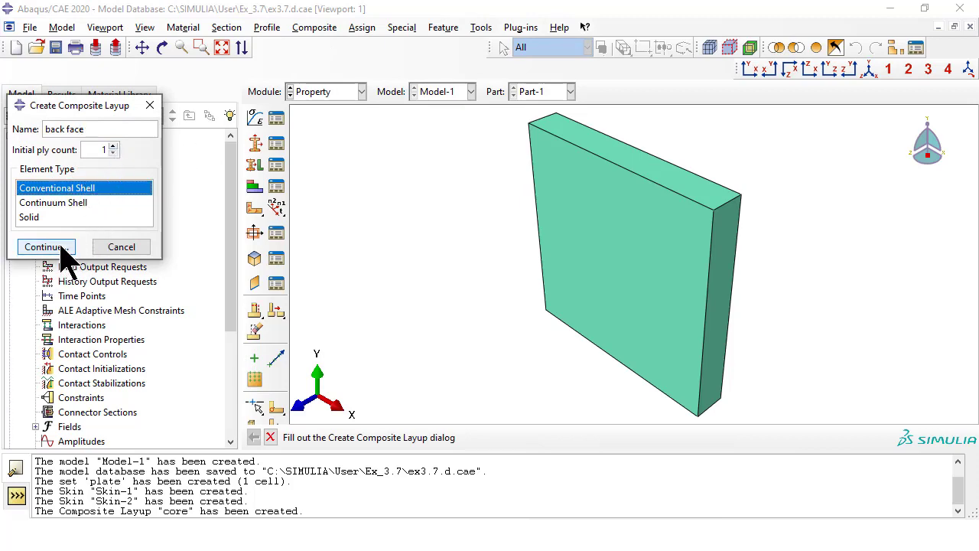
{"action": "double_click", "coordinate": [74, 189]}
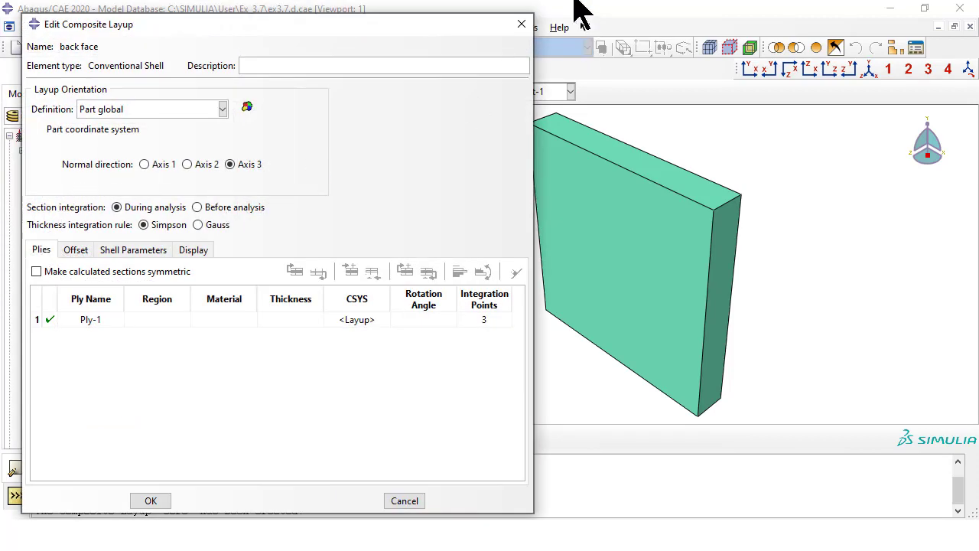
Rotate the plate and pick its back face as Ply-1's region.
{"action": "left_click", "coordinate": [163, 320]}
{"action": "left_click", "coordinate": [165, 322]}
{"action": "left_click", "coordinate": [243, 300]}
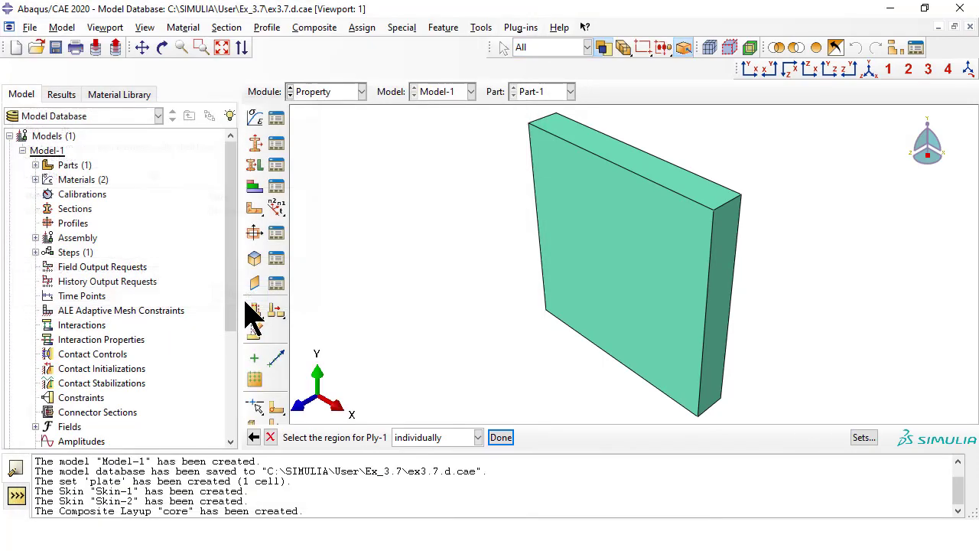
{"action": "left_click", "coordinate": [163, 48]}
{"action": "left_click_drag", "start_coordinate": [675, 260], "coordinate": [525, 260]}
{"action": "left_click_drag", "start_coordinate": [594, 213], "coordinate": [650, 236]}
{"action": "key", "text": "Escape"}
{"action": "left_click", "coordinate": [629, 256]}
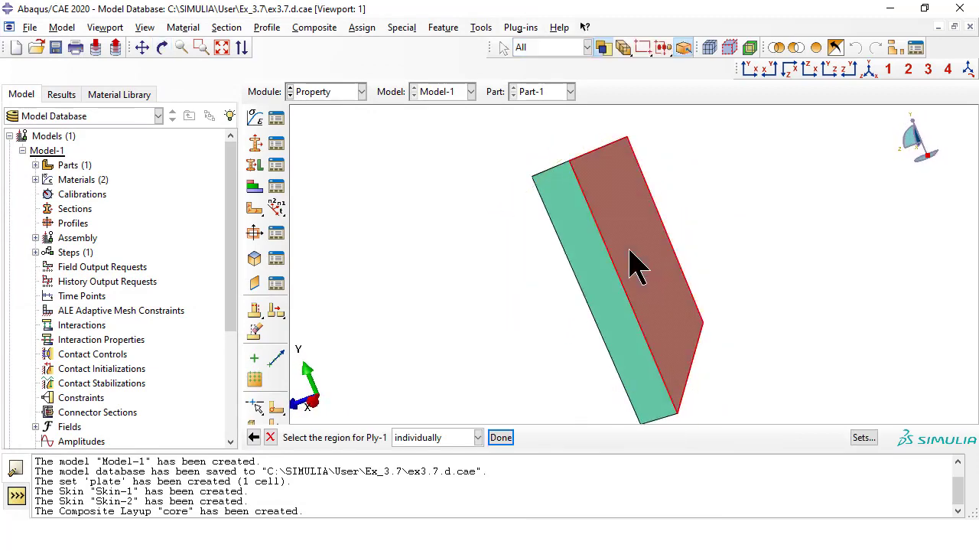
{"action": "left_click", "coordinate": [502, 437]}
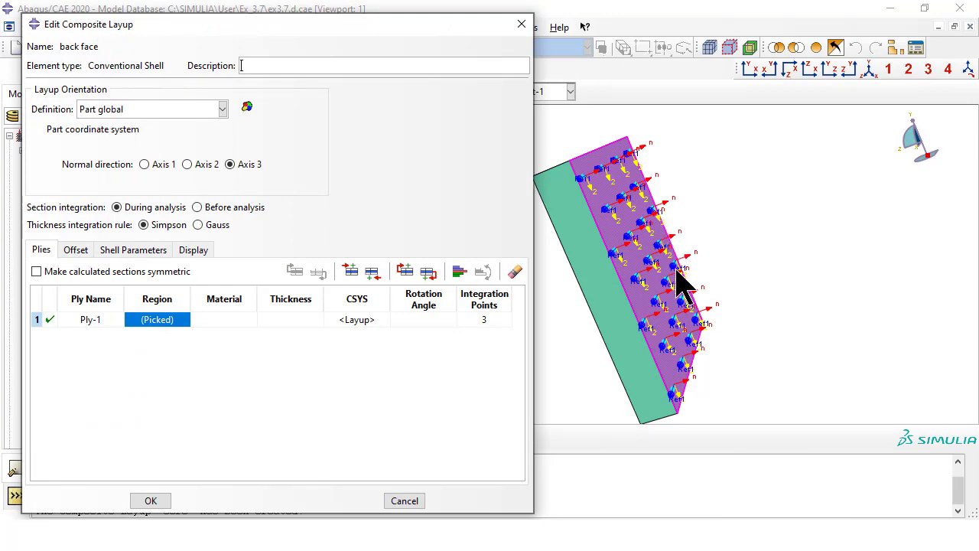
Give the back face Ply-1 face material, 0.7112 thickness and 0° rotation, then create the layup.
{"action": "double_click", "coordinate": [235, 320]}
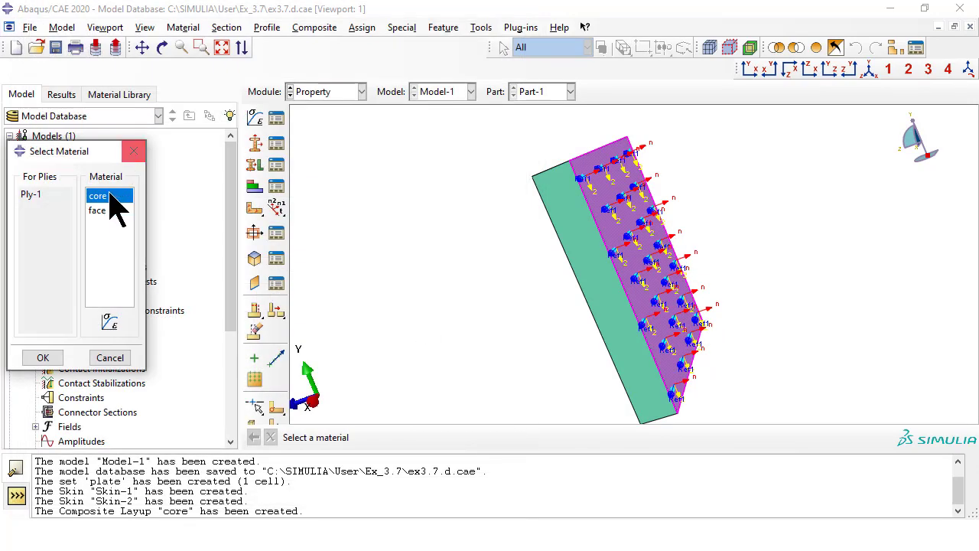
{"action": "double_click", "coordinate": [104, 210]}
{"action": "double_click", "coordinate": [303, 320]}
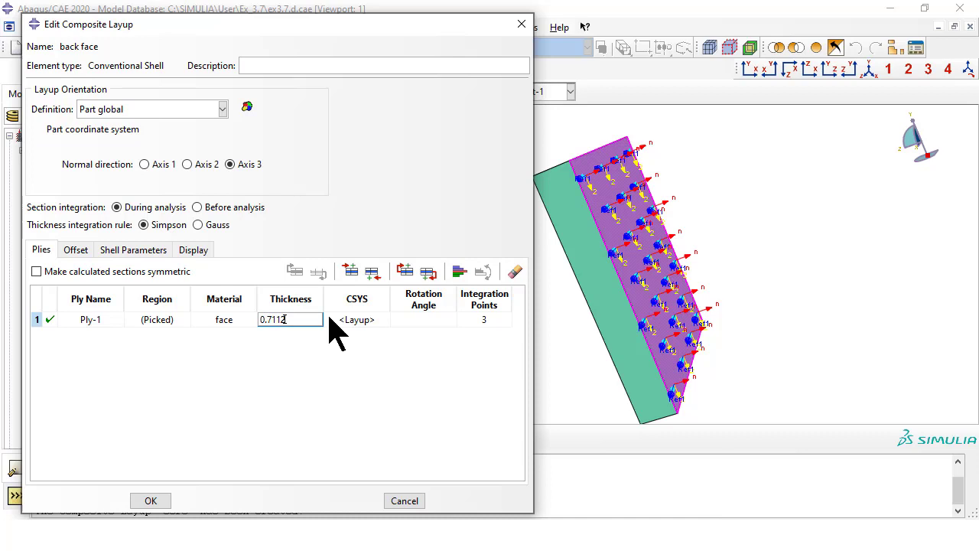
{"action": "double_click", "coordinate": [420, 320]}
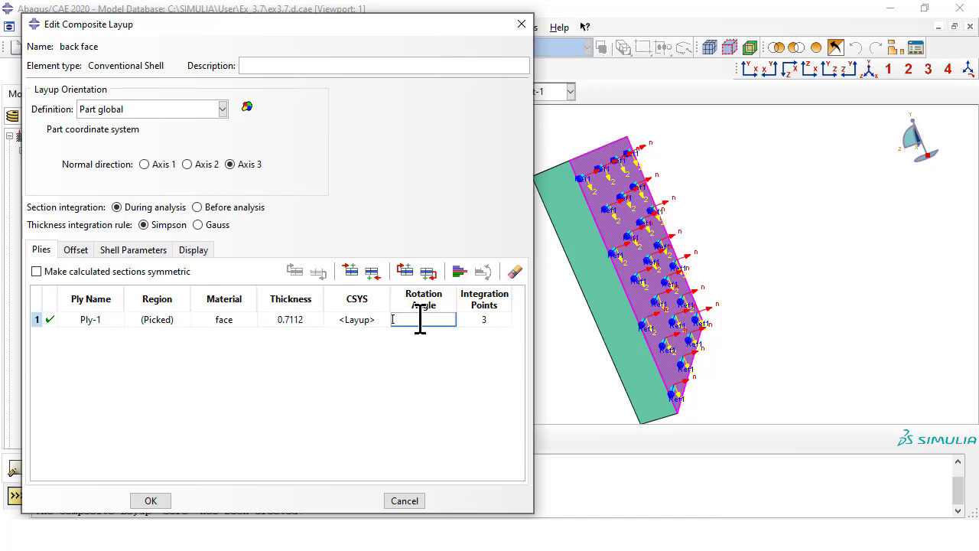
{"action": "left_click", "coordinate": [79, 253]}
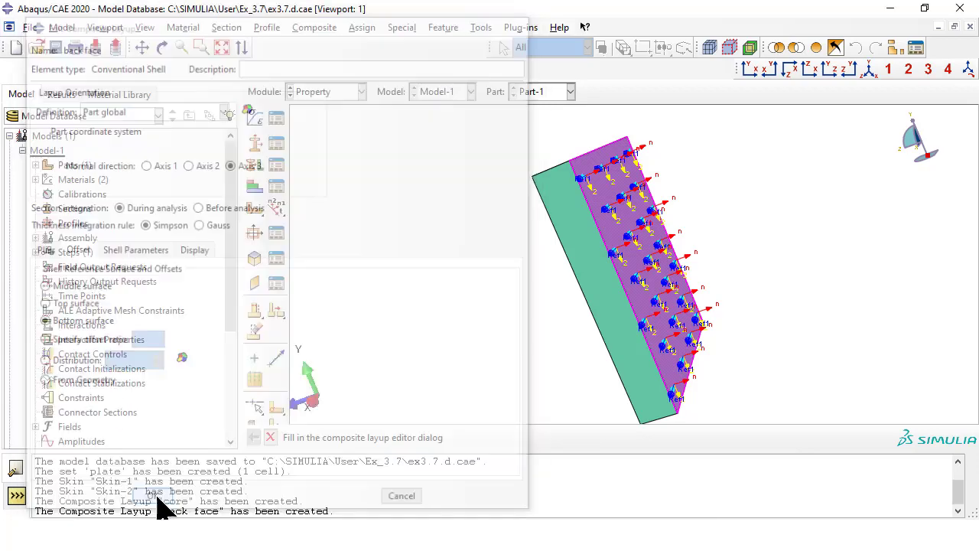
{"action": "left_click", "coordinate": [156, 499]}
{"action": "left_click", "coordinate": [870, 69]}
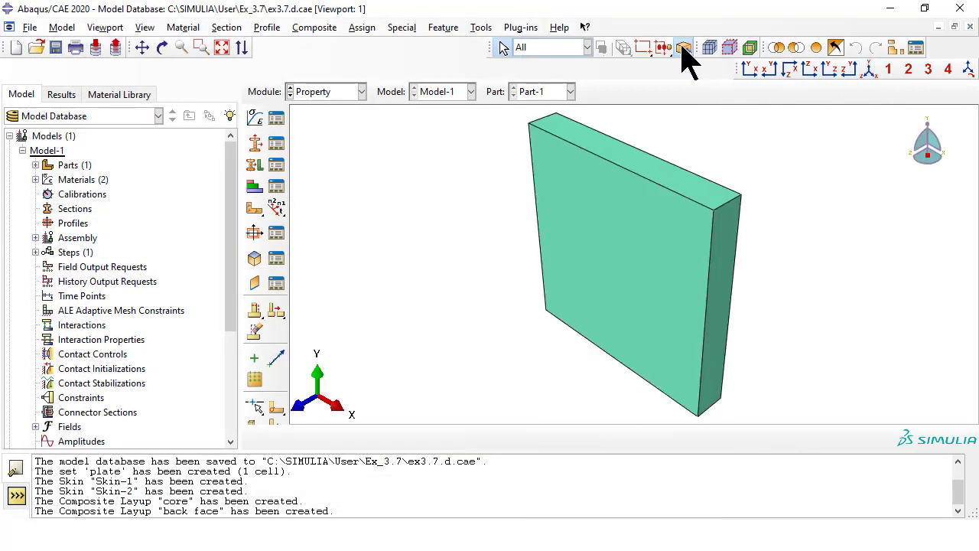
Create a composite layup named 'front face' and pick the plate's front face for Ply-1.
{"action": "left_click", "coordinate": [312, 29]}
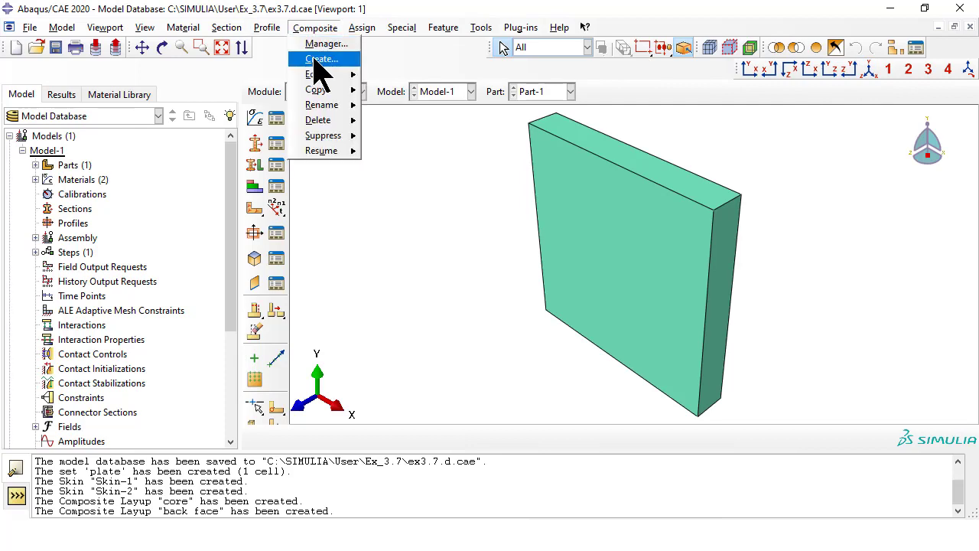
{"action": "left_click", "coordinate": [319, 59]}
{"action": "type", "text": "front"}
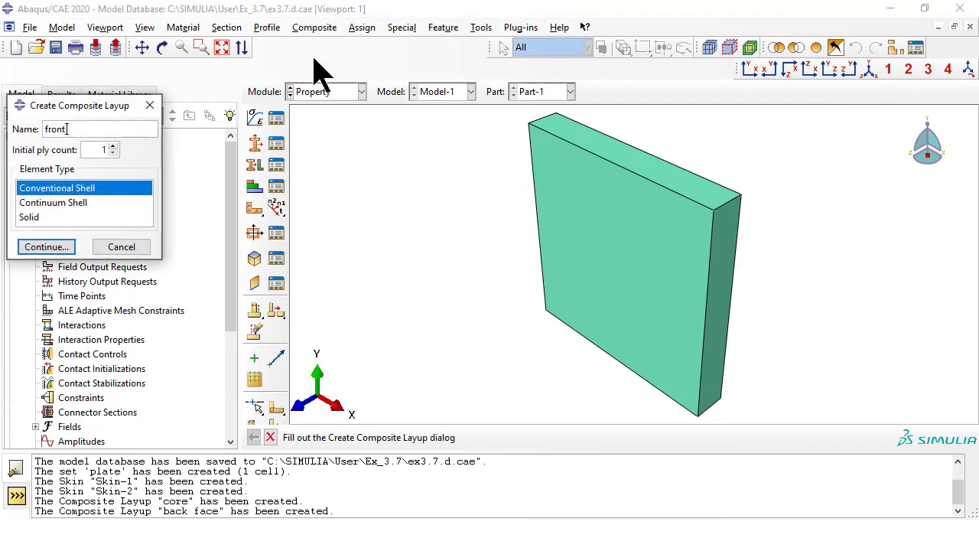
{"action": "type", "text": " face"}
{"action": "left_click", "coordinate": [46, 246]}
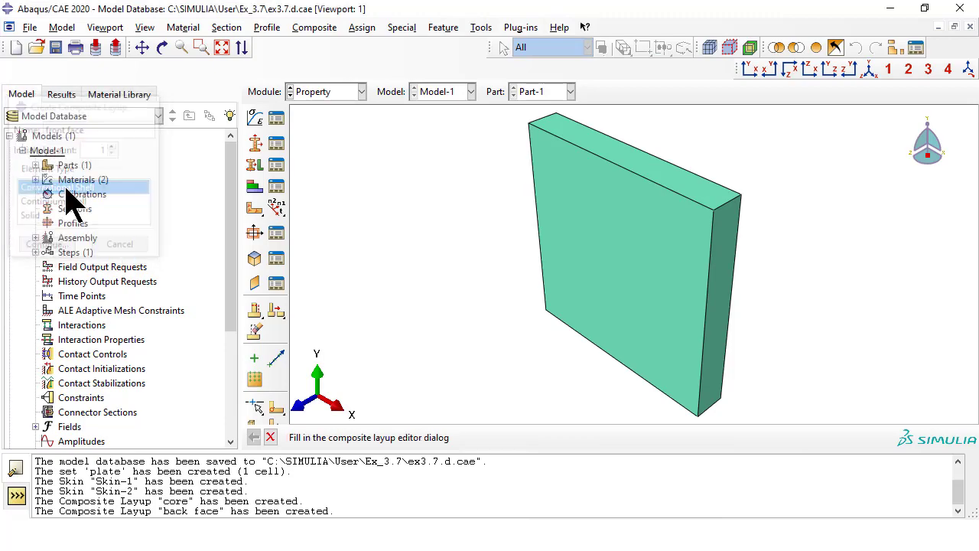
{"action": "double_click", "coordinate": [174, 319]}
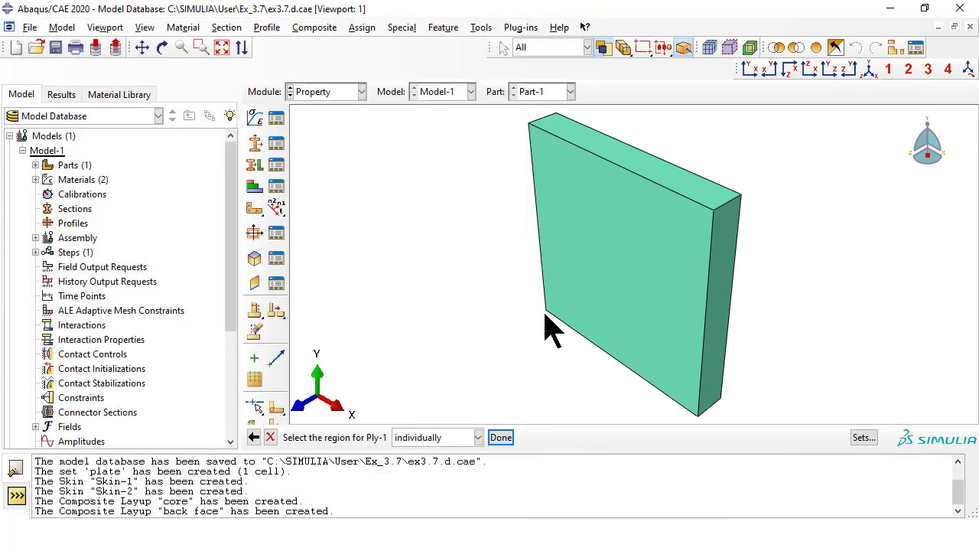
{"action": "left_click", "coordinate": [626, 310]}
Give front face Ply-1 face material, 0.7112 thickness, 0° rotation and bottom reference surface, then create it.
{"action": "left_click", "coordinate": [501, 438]}
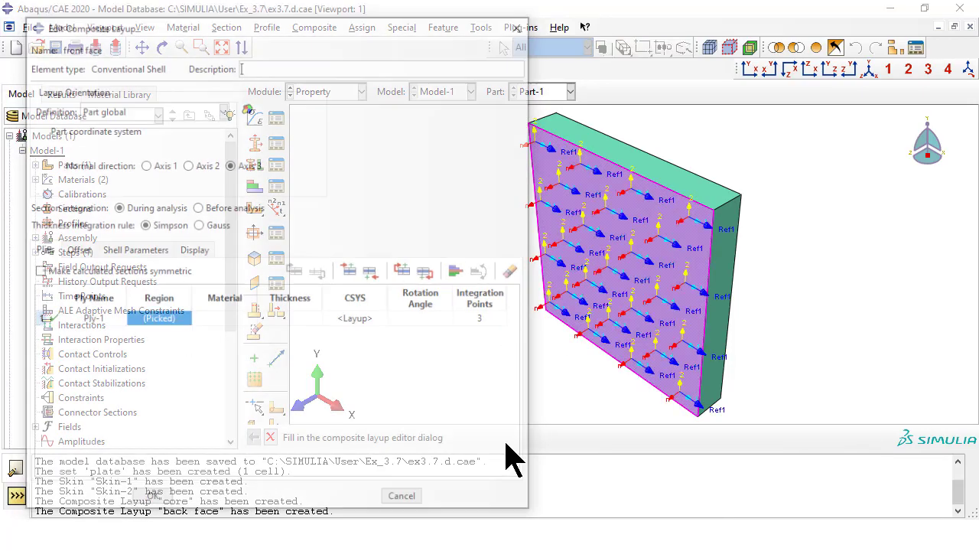
{"action": "double_click", "coordinate": [241, 321]}
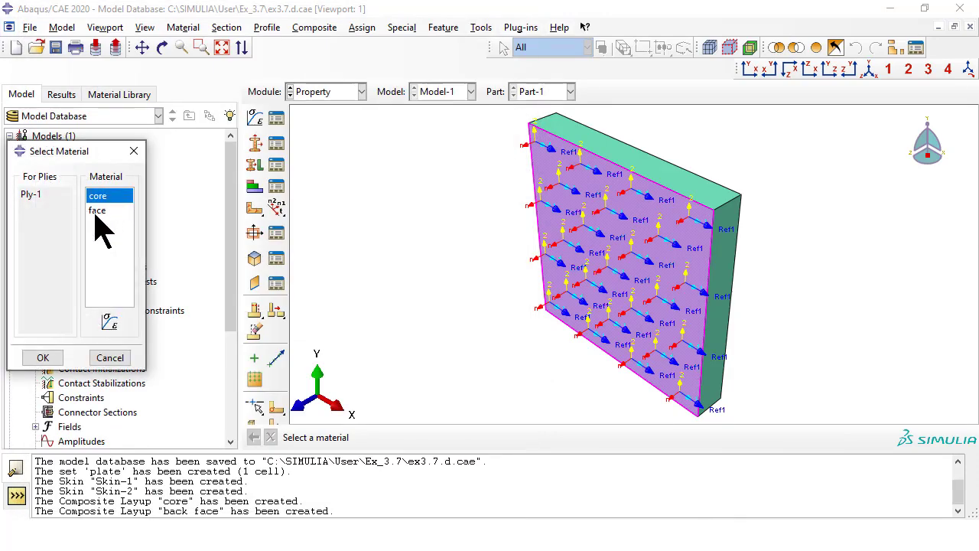
{"action": "double_click", "coordinate": [97, 210]}
{"action": "double_click", "coordinate": [310, 320]}
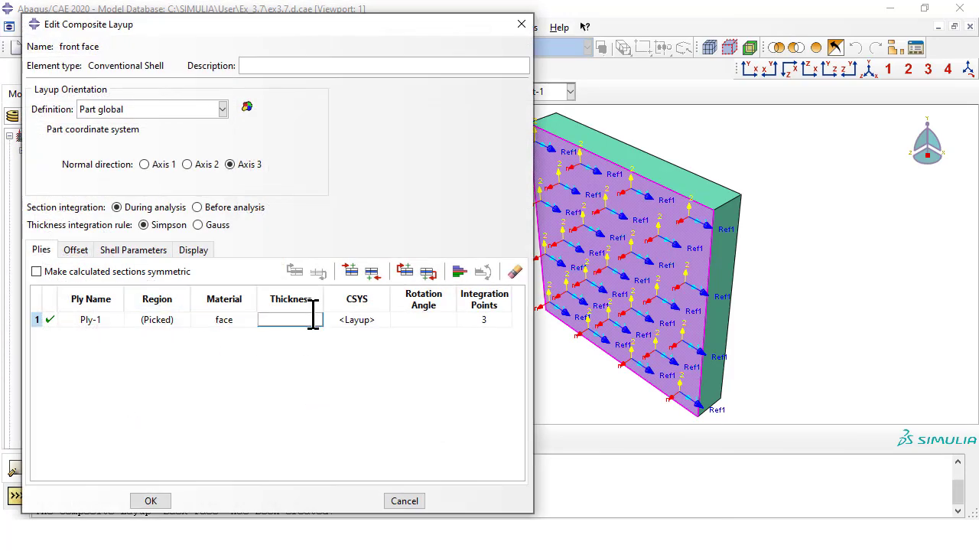
{"action": "type", "text": "0.7112"}
{"action": "double_click", "coordinate": [432, 320]}
{"action": "type", "text": "0"}
{"action": "key", "text": "Return"}
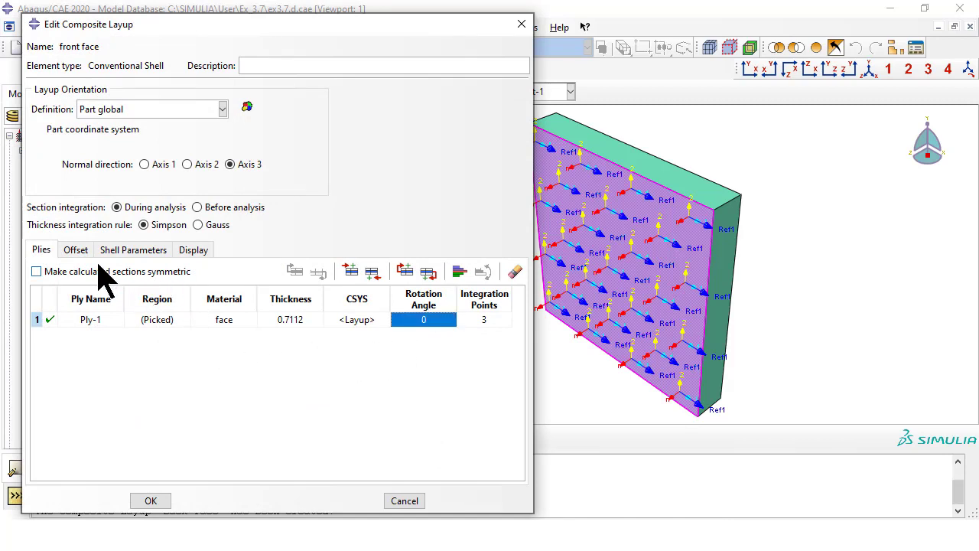
{"action": "left_click", "coordinate": [79, 250]}
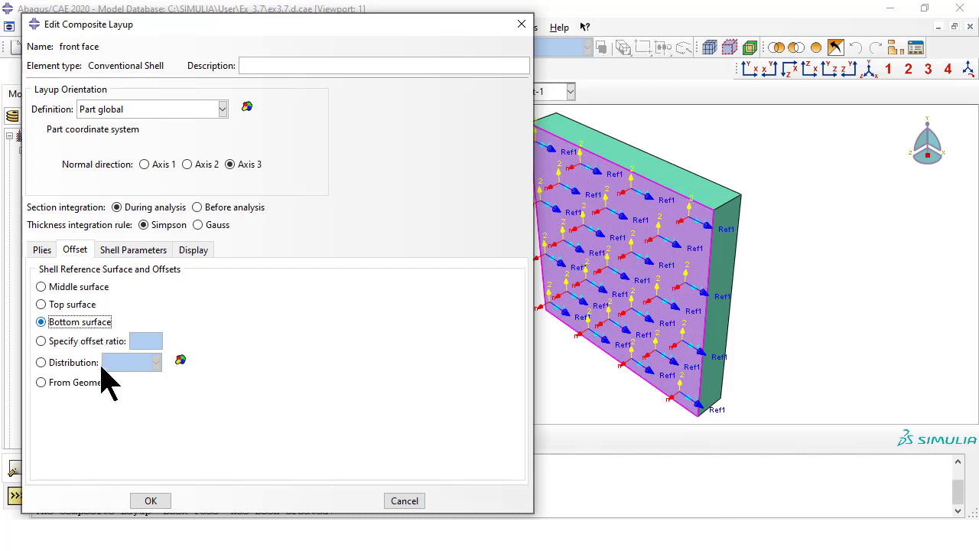
{"action": "left_click", "coordinate": [152, 500]}
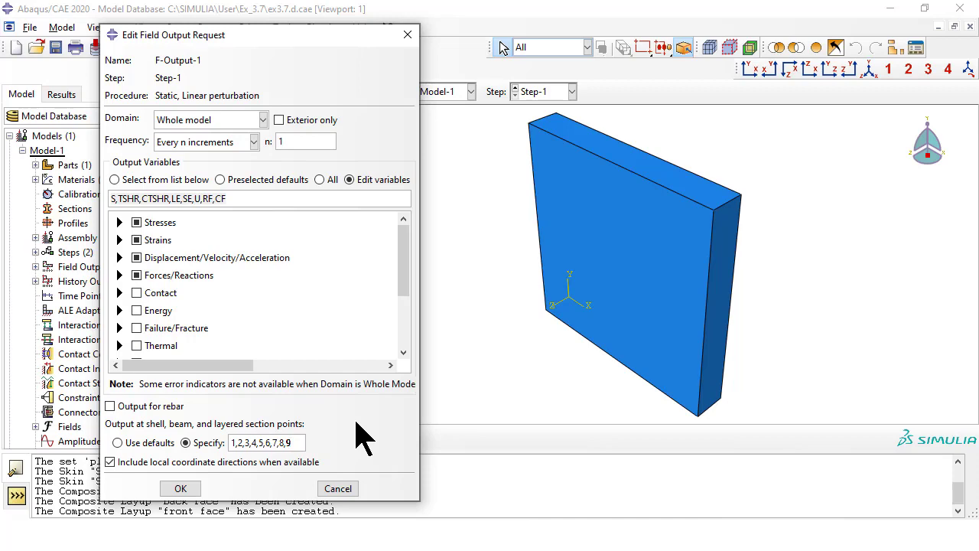
Specify section points 1,2,3,4,5,6,7,8,9 for F-Output-1 and save the request.
{"action": "left_click", "coordinate": [516, 236]}
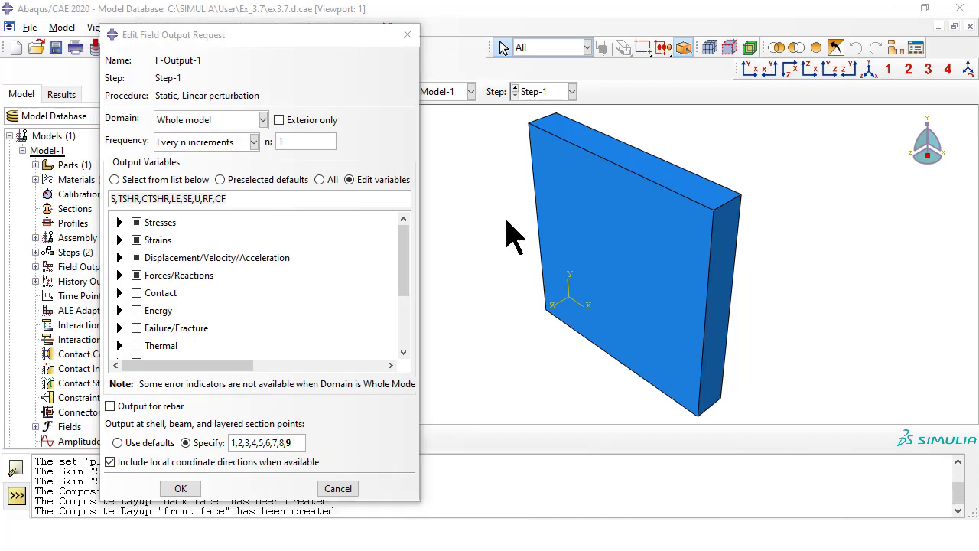
{"action": "left_click", "coordinate": [182, 488]}
In the Load module, create a pressure load on the plate's front face (Surf-1).
{"action": "left_click", "coordinate": [325, 92]}
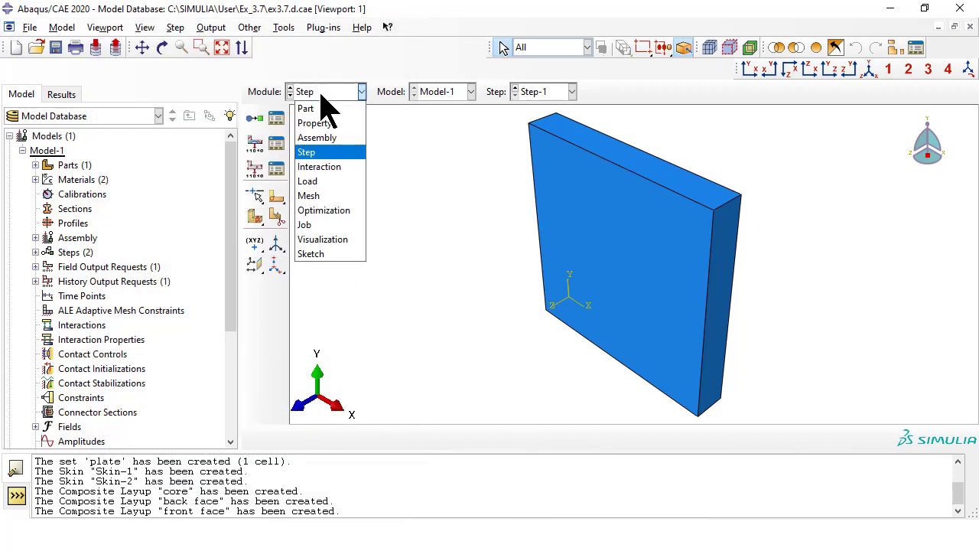
{"action": "left_click", "coordinate": [314, 181]}
{"action": "left_click", "coordinate": [176, 27]}
{"action": "left_click", "coordinate": [198, 59]}
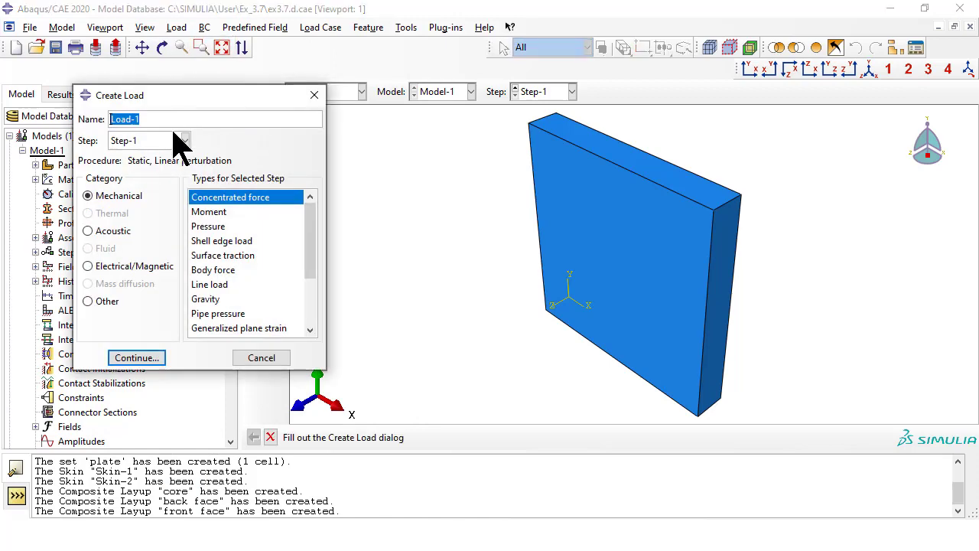
{"action": "left_click", "coordinate": [208, 227]}
{"action": "left_click", "coordinate": [114, 357]}
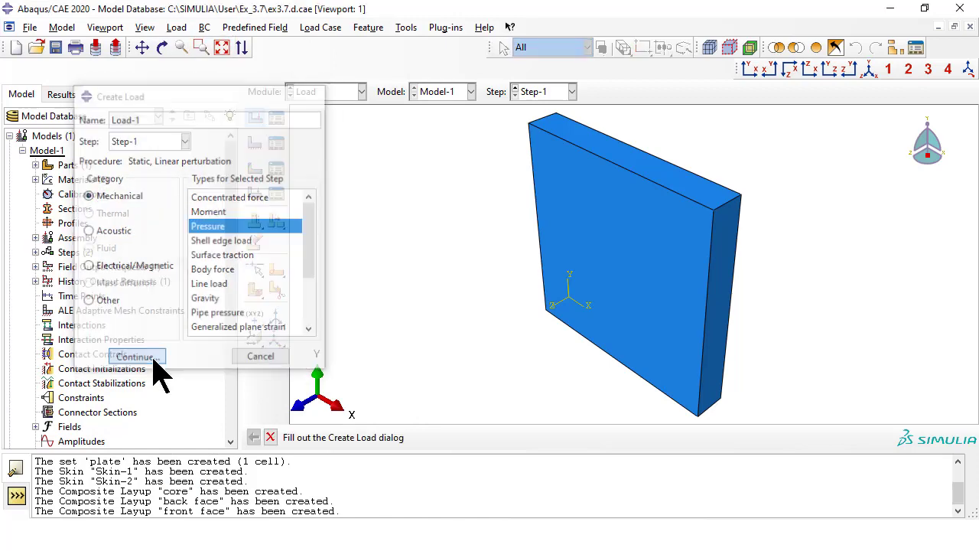
{"action": "left_click", "coordinate": [619, 295]}
{"action": "left_click", "coordinate": [633, 436]}
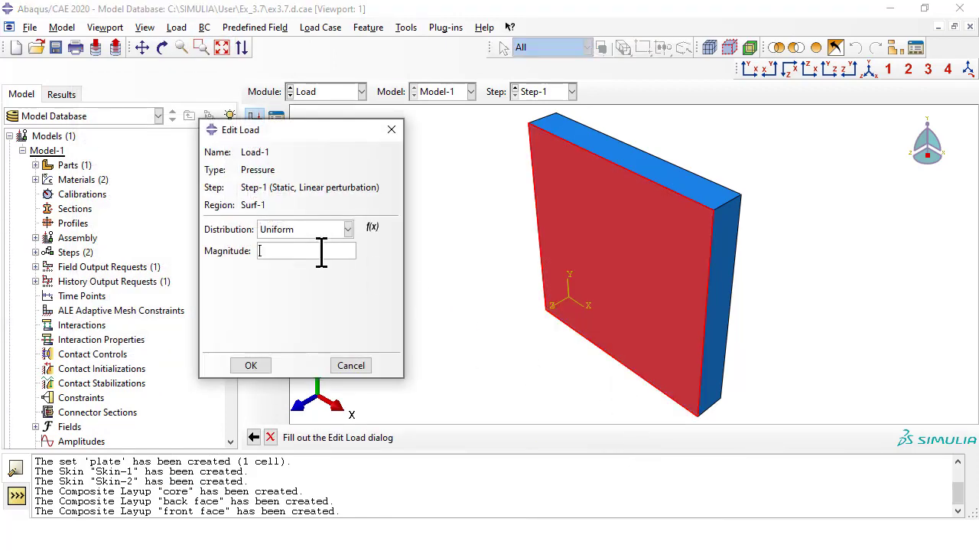
Apply the pressure load, then begin BC-1 in the Initial step as a symmetry/encastre type.
{"action": "left_click", "coordinate": [249, 365]}
{"action": "left_click", "coordinate": [204, 27]}
{"action": "left_click", "coordinate": [222, 69]}
{"action": "left_click", "coordinate": [67, 280]}
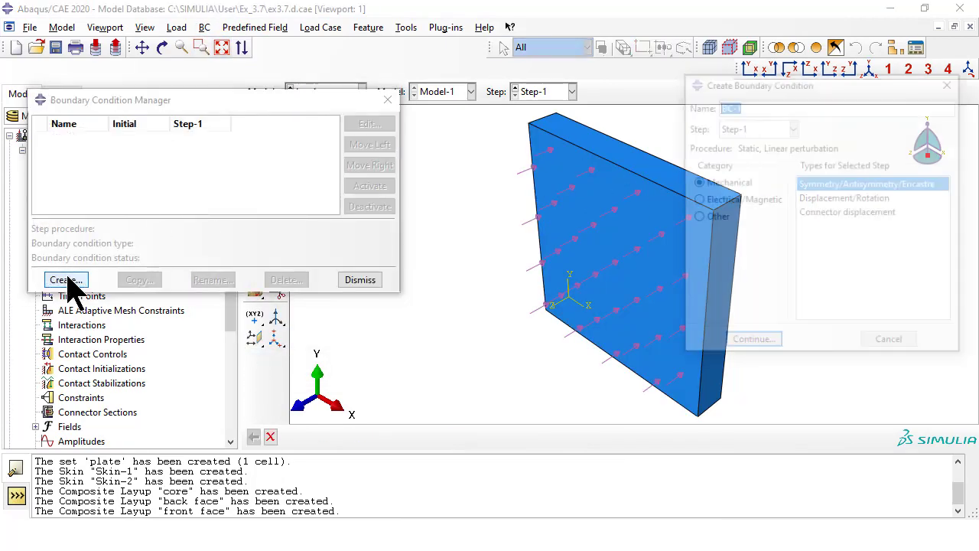
{"action": "left_click", "coordinate": [793, 127]}
{"action": "left_click", "coordinate": [746, 141]}
{"action": "double_click", "coordinate": [845, 197]}
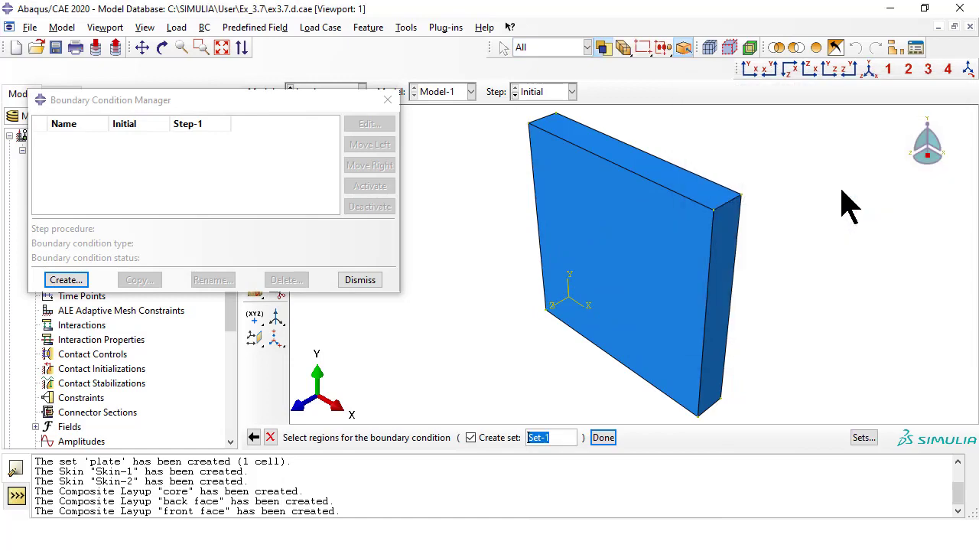
Clamp the plate's left and bottom edges with ENCASTRE as BC-1.
{"action": "left_click", "coordinate": [163, 48]}
{"action": "left_click_drag", "start_coordinate": [638, 241], "coordinate": [597, 189]}
{"action": "left_click", "coordinate": [270, 437]}
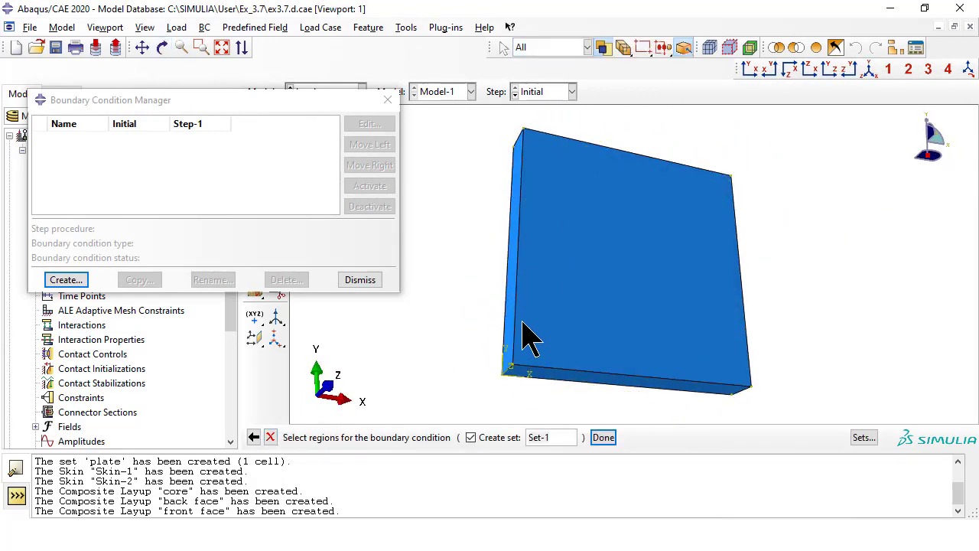
{"action": "left_click", "coordinate": [649, 390]}
{"action": "left_click", "coordinate": [870, 70]}
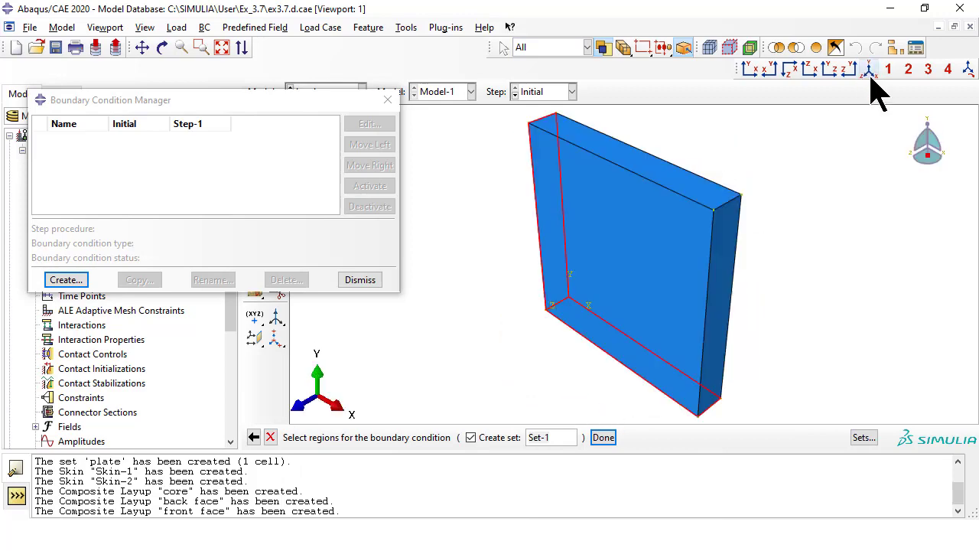
{"action": "left_click", "coordinate": [597, 435]}
{"action": "left_click", "coordinate": [74, 347]}
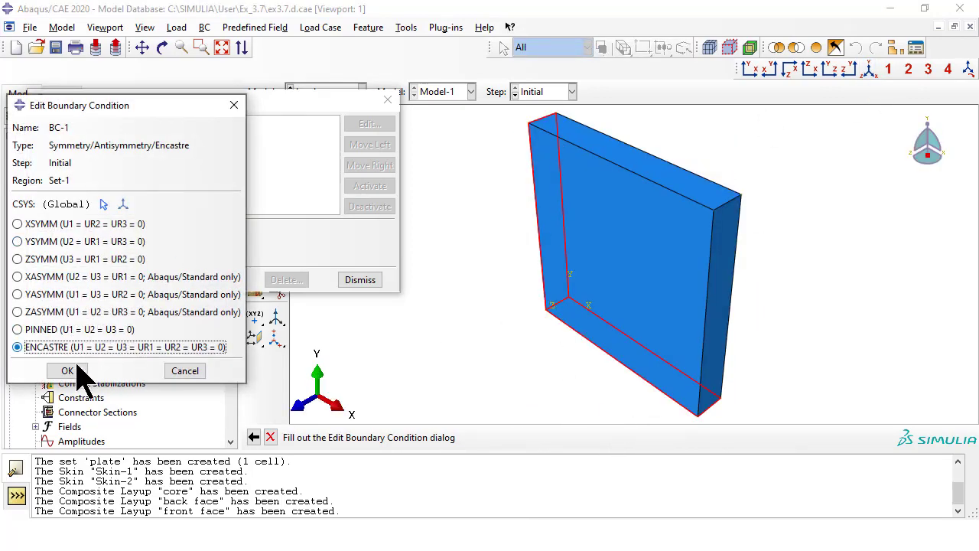
{"action": "left_click", "coordinate": [78, 370]}
Add BC-2 giving the right side face XSYMM symmetry.
{"action": "left_click", "coordinate": [75, 281]}
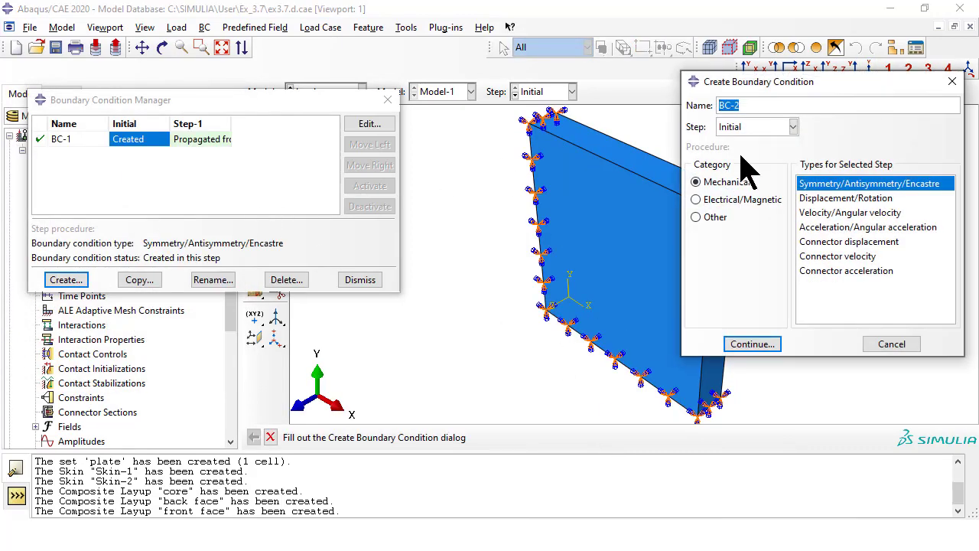
{"action": "left_click", "coordinate": [776, 345]}
{"action": "left_click", "coordinate": [603, 437]}
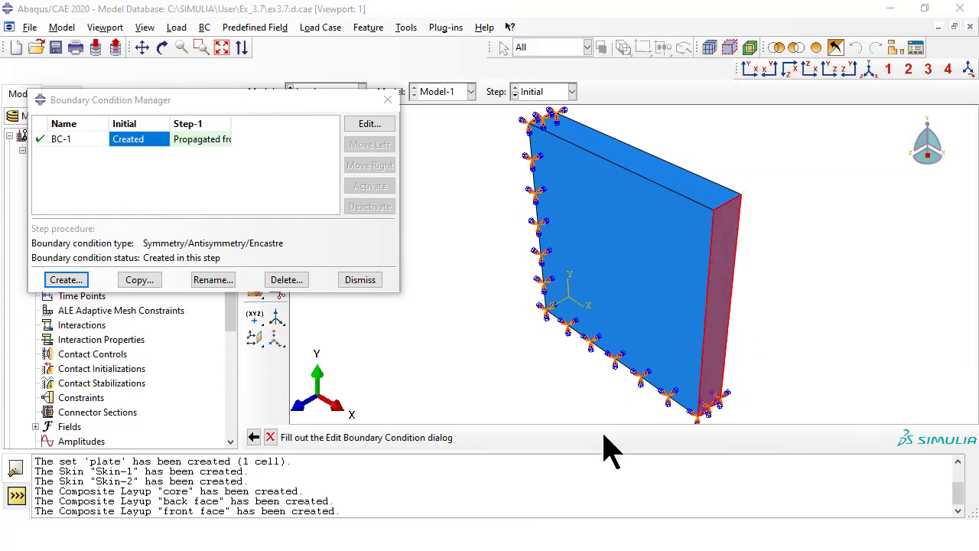
{"action": "left_click", "coordinate": [76, 224]}
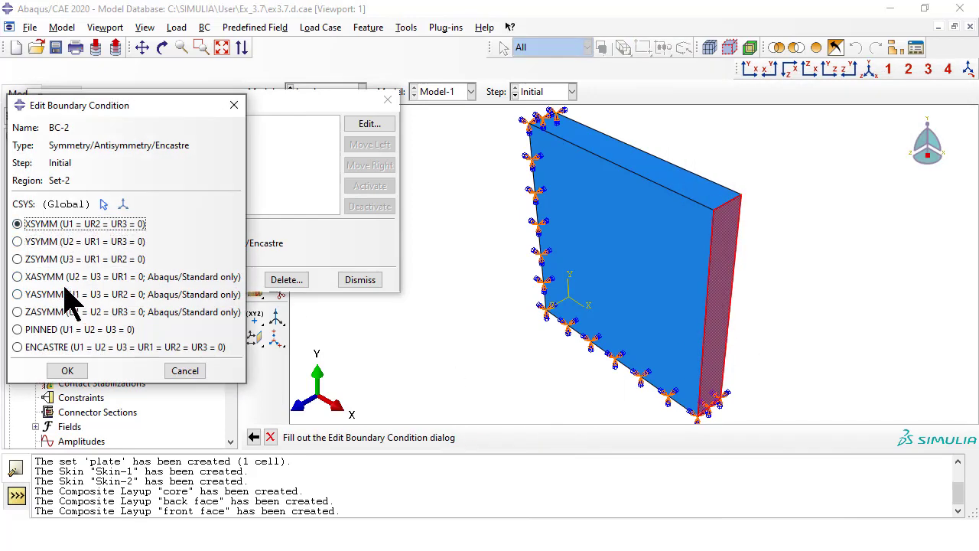
{"action": "left_click", "coordinate": [67, 370]}
Add BC-3 giving the top face YSYMM symmetry and close the manager.
{"action": "left_click", "coordinate": [66, 280]}
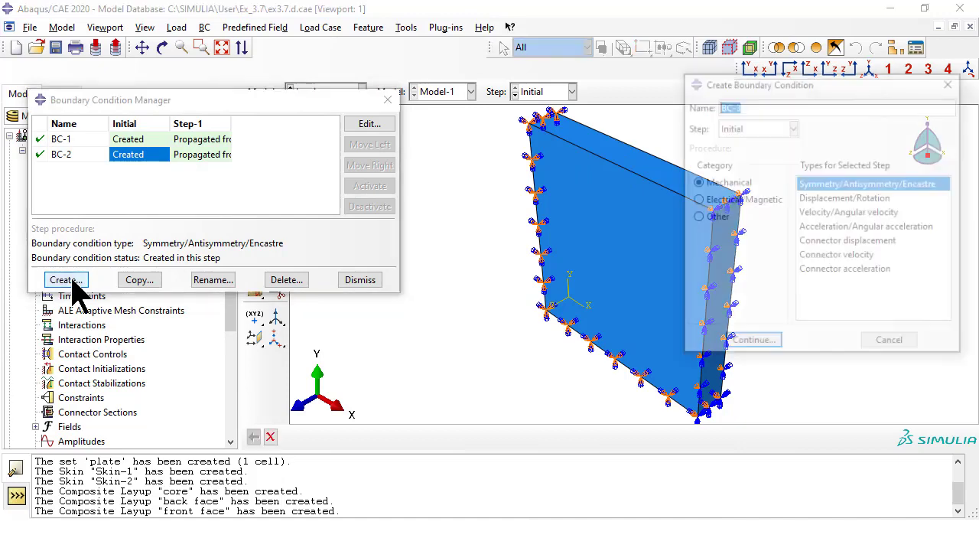
{"action": "left_click", "coordinate": [756, 342]}
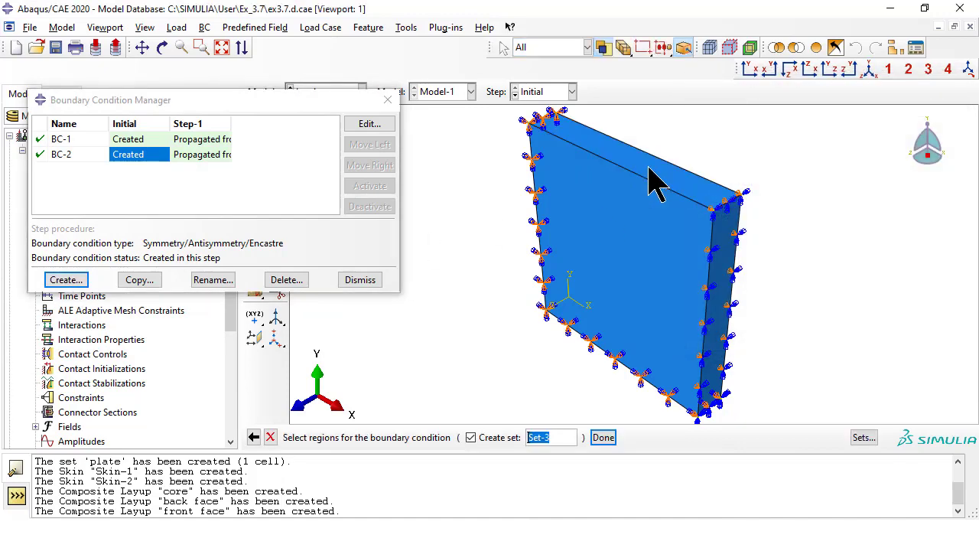
{"action": "left_click", "coordinate": [649, 183]}
{"action": "left_click", "coordinate": [603, 437]}
{"action": "left_click", "coordinate": [30, 241]}
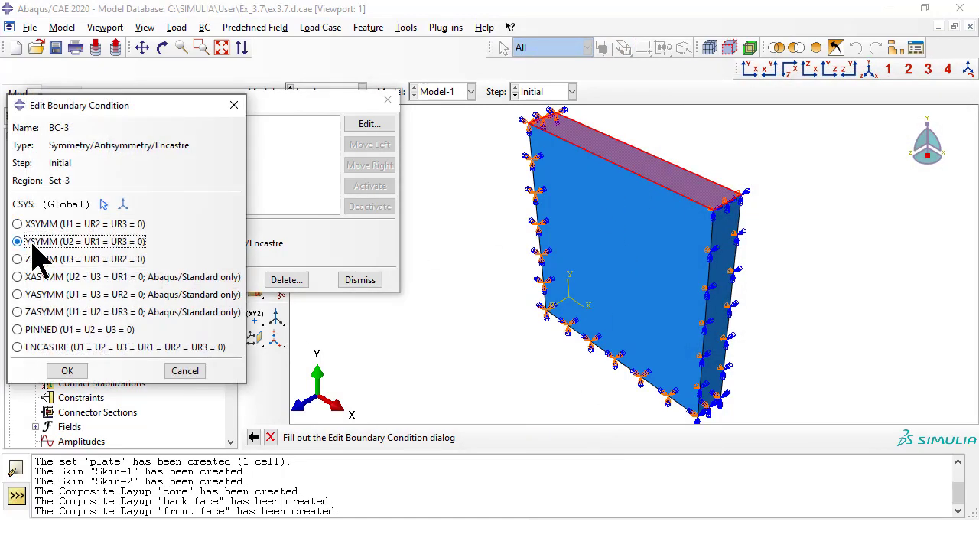
{"action": "left_click", "coordinate": [76, 370]}
{"action": "left_click", "coordinate": [371, 280]}
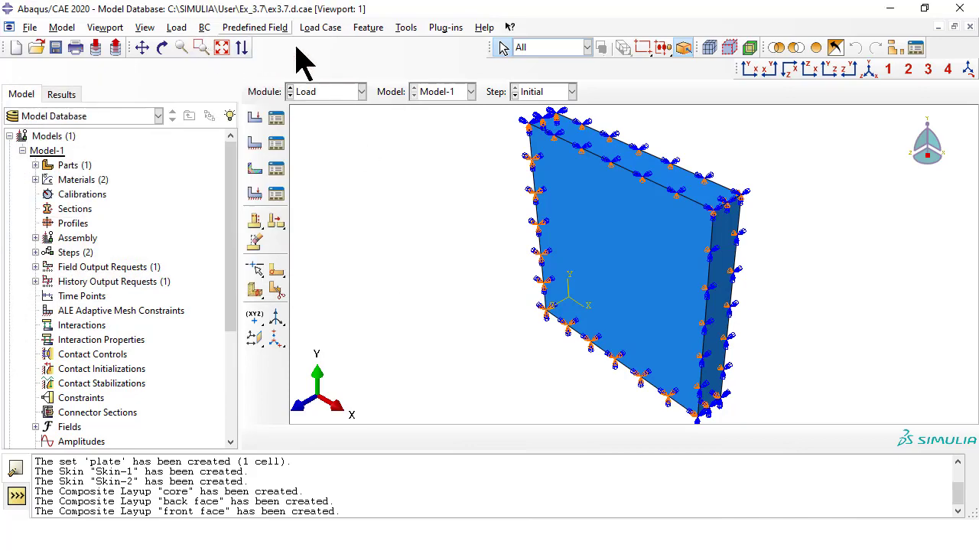
In the Mesh module, seed the plate instance with a global size of 21.
{"action": "left_click", "coordinate": [331, 92]}
{"action": "left_click", "coordinate": [314, 192]}
{"action": "left_click", "coordinate": [179, 29]}
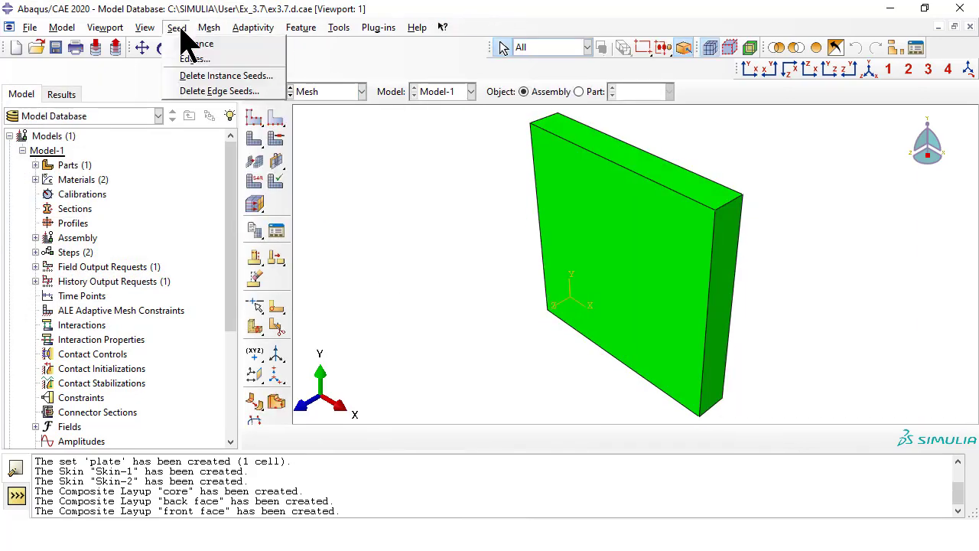
{"action": "left_click", "coordinate": [193, 42]}
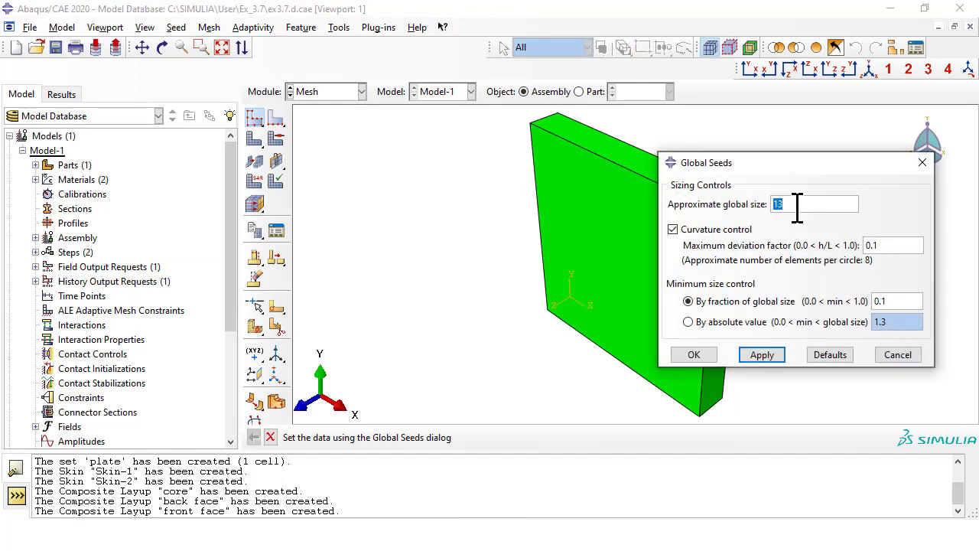
{"action": "left_click", "coordinate": [762, 356]}
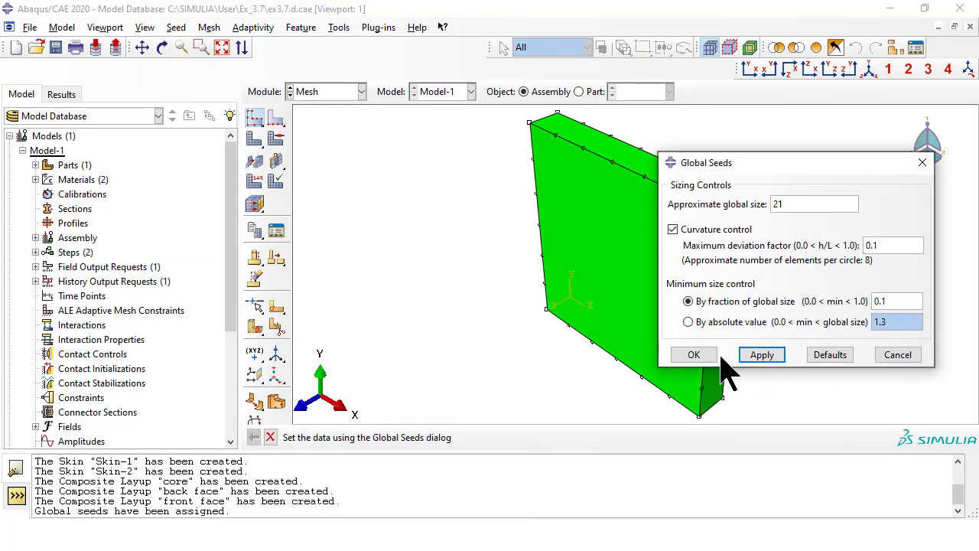
{"action": "left_click", "coordinate": [694, 356]}
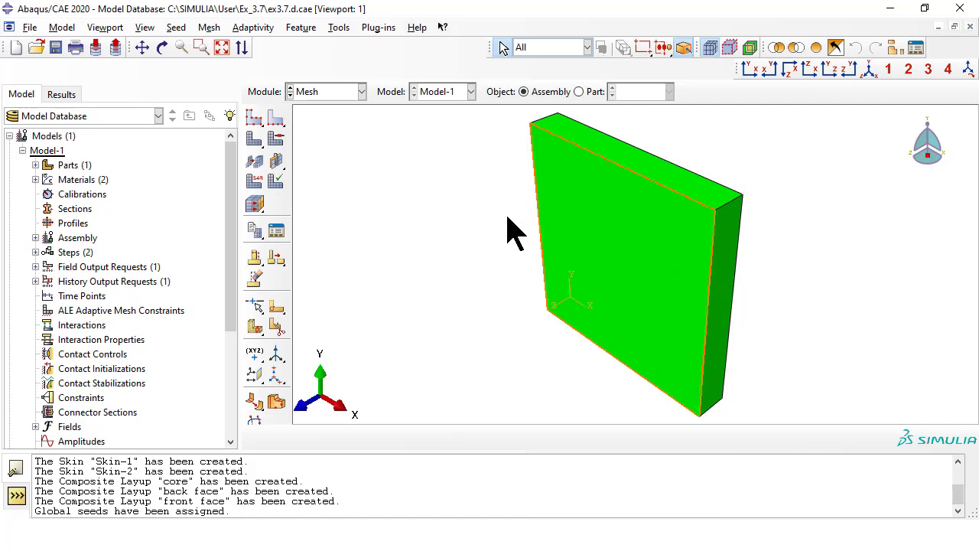
Set the plate's mesh controls to hex elements with the sweep technique.
{"action": "left_click", "coordinate": [213, 27]}
{"action": "left_click", "coordinate": [232, 43]}
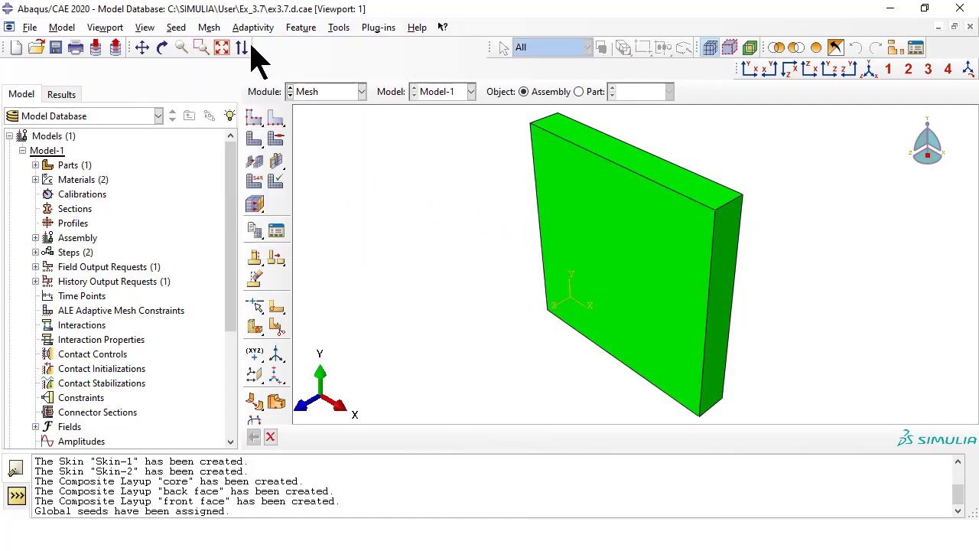
{"action": "left_click", "coordinate": [673, 276]}
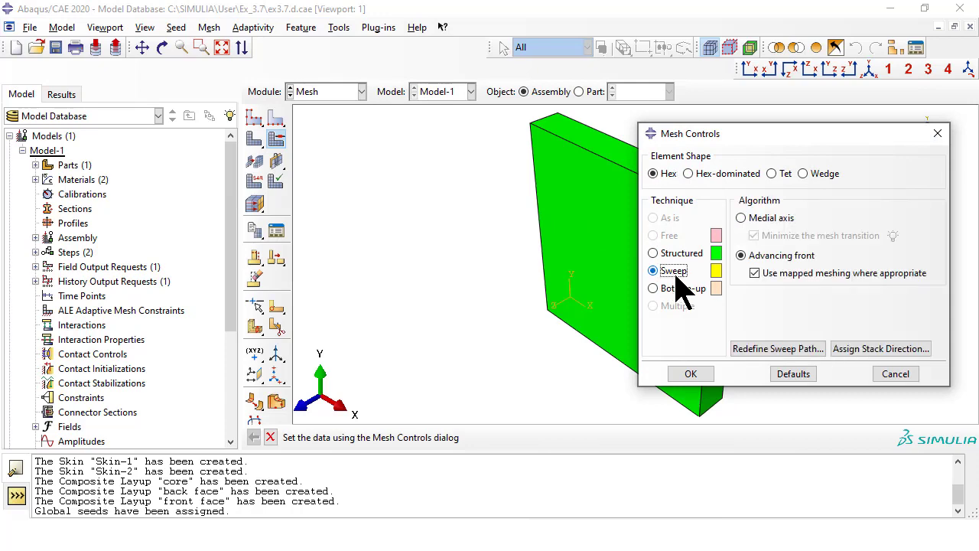
{"action": "left_click", "coordinate": [687, 378]}
{"action": "left_click", "coordinate": [210, 27]}
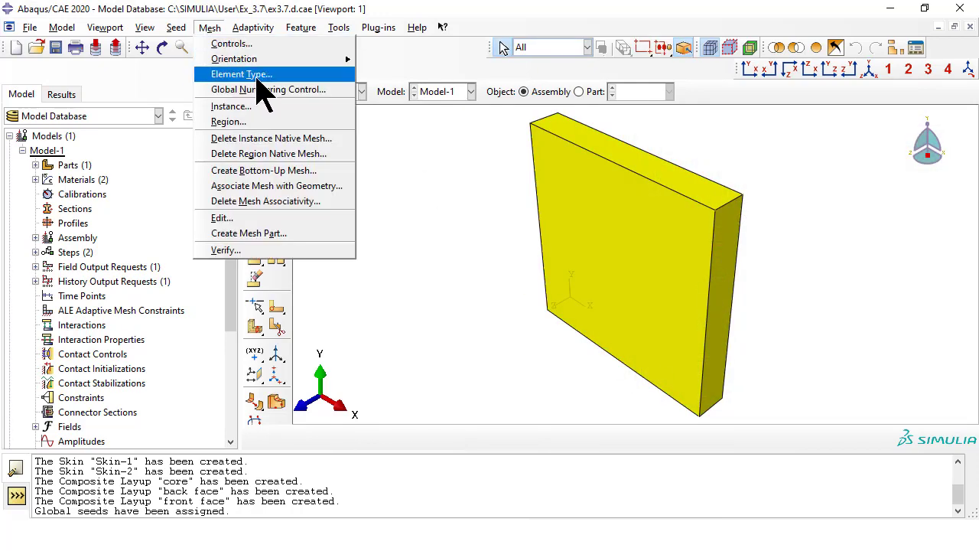
Assign SC8R continuum shell elements to the plate.
{"action": "left_click", "coordinate": [242, 74]}
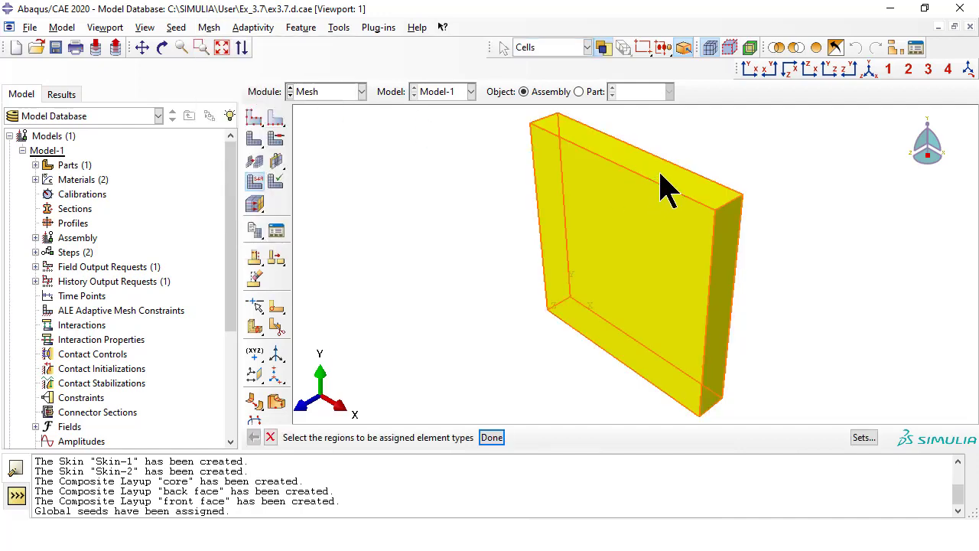
{"action": "left_click", "coordinate": [665, 191]}
{"action": "left_click", "coordinate": [491, 437]}
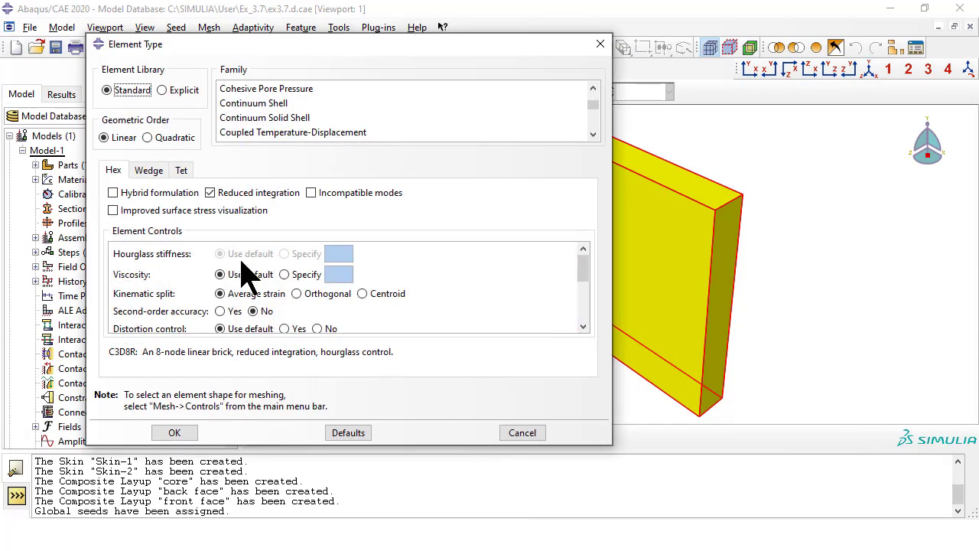
{"action": "left_click", "coordinate": [261, 103]}
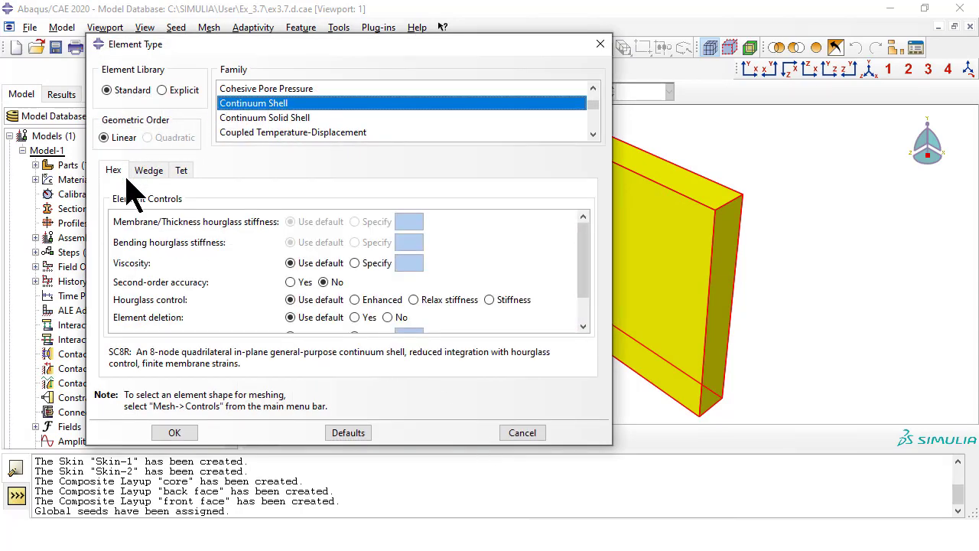
{"action": "left_click_drag", "start_coordinate": [264, 371], "coordinate": [77, 348]}
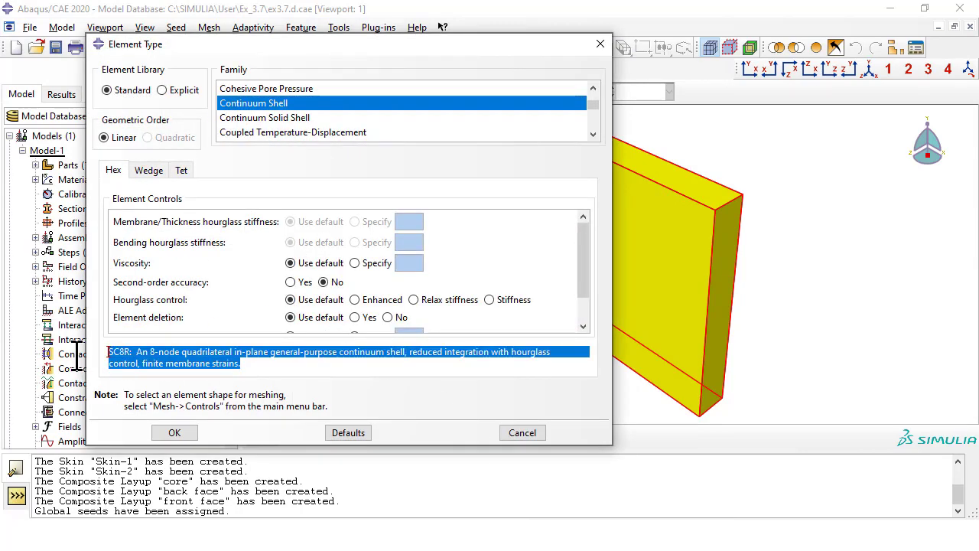
{"action": "left_click", "coordinate": [174, 433]}
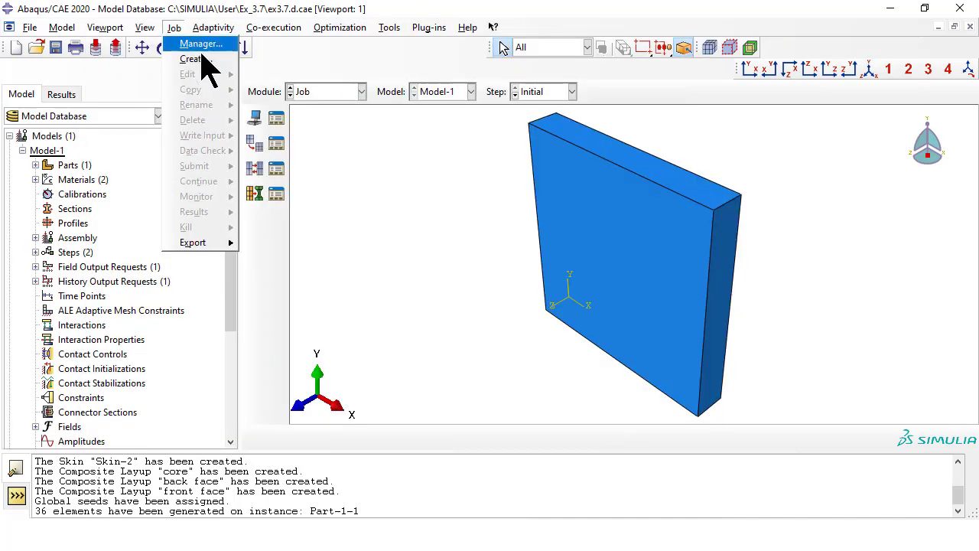
Create Job-1 for Model-1, submit it, and open its results when complete.
{"action": "left_click", "coordinate": [201, 43]}
{"action": "left_click", "coordinate": [92, 217]}
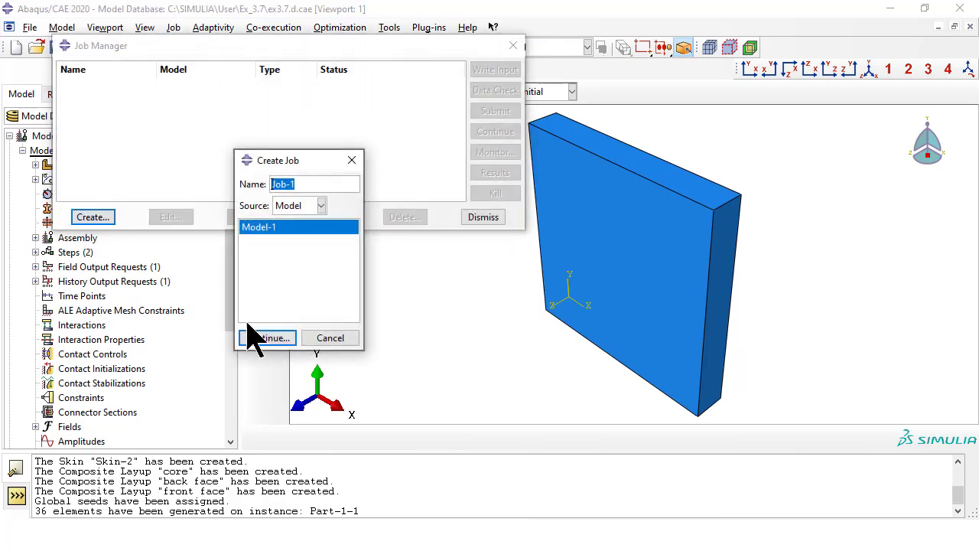
{"action": "left_click", "coordinate": [260, 339]}
{"action": "left_click", "coordinate": [192, 417]}
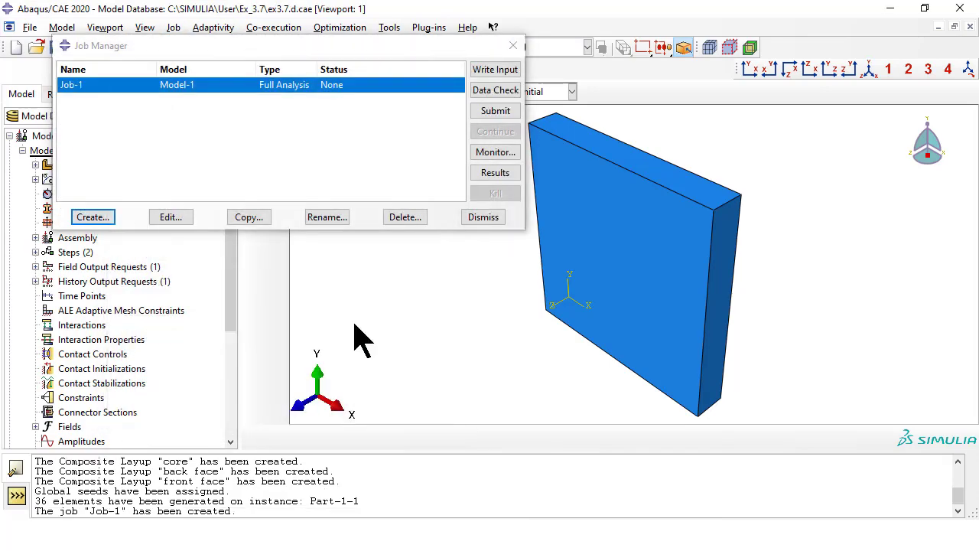
{"action": "left_click", "coordinate": [494, 112]}
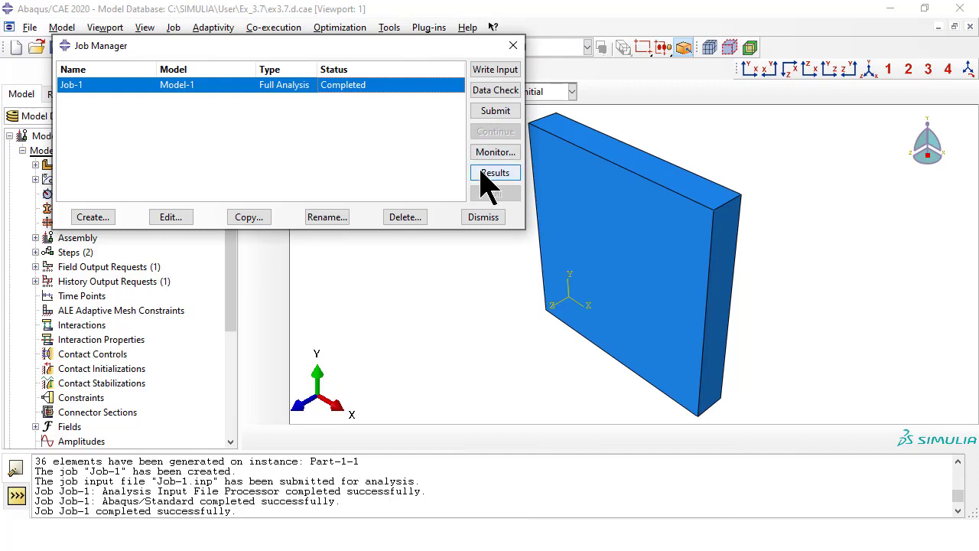
{"action": "left_click", "coordinate": [493, 174]}
Plot U3 displacement contours on the deformed plate, ranging 0 to -1.892.
{"action": "left_click", "coordinate": [212, 28]}
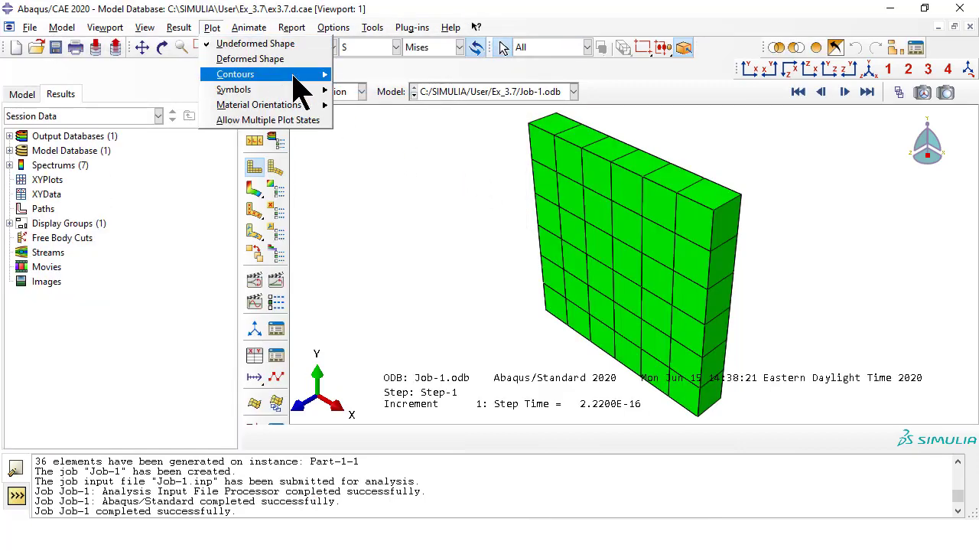
{"action": "mouse_move", "coordinate": [253, 75]}
{"action": "left_click", "coordinate": [370, 103]}
{"action": "left_click", "coordinate": [379, 48]}
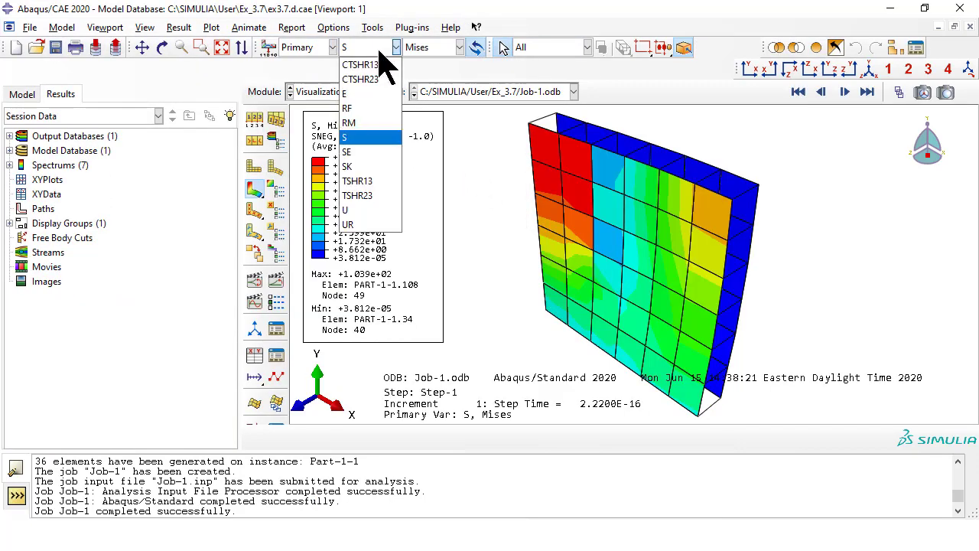
{"action": "left_click", "coordinate": [371, 217]}
{"action": "left_click", "coordinate": [459, 48]}
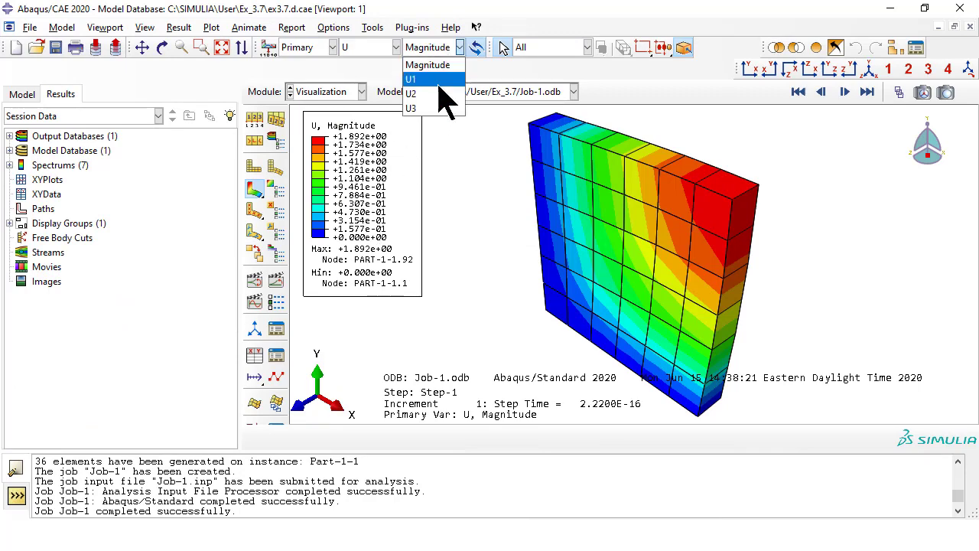
{"action": "left_click", "coordinate": [434, 112]}
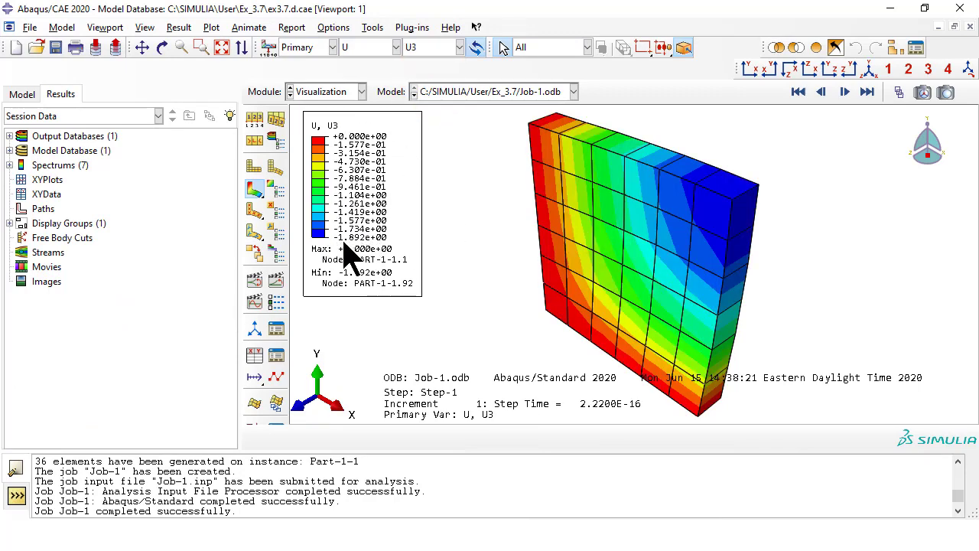